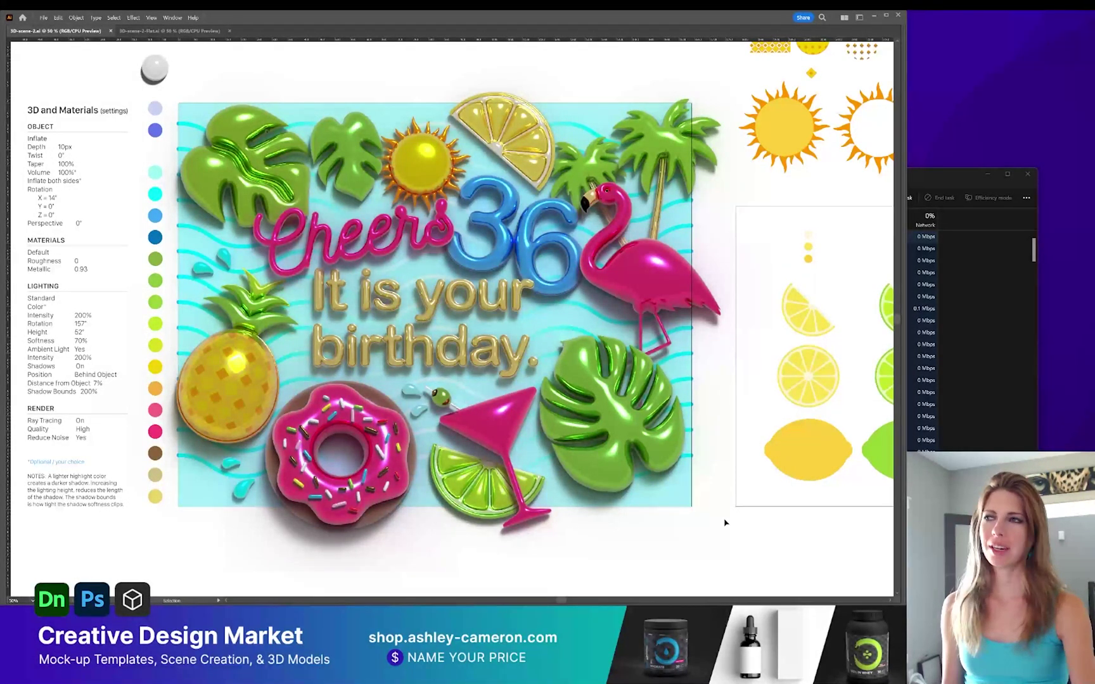
Switch to the flat version of the 3D scene document and show the hidden tools and panels around the artboard.
left_click(129, 31)
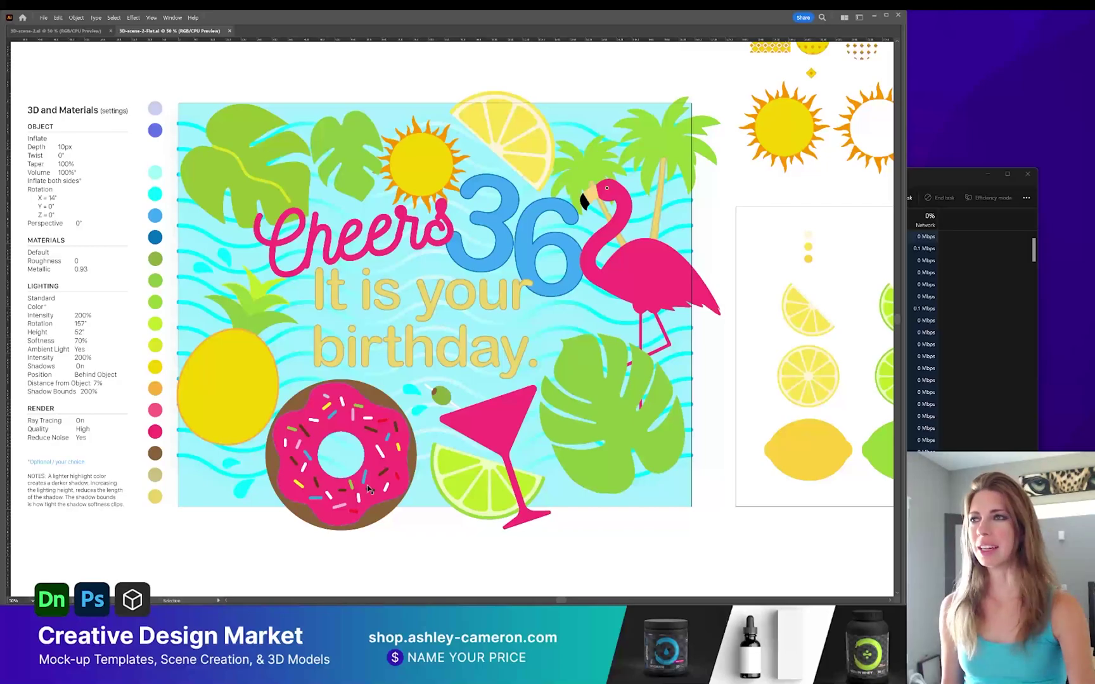
key("Tab")
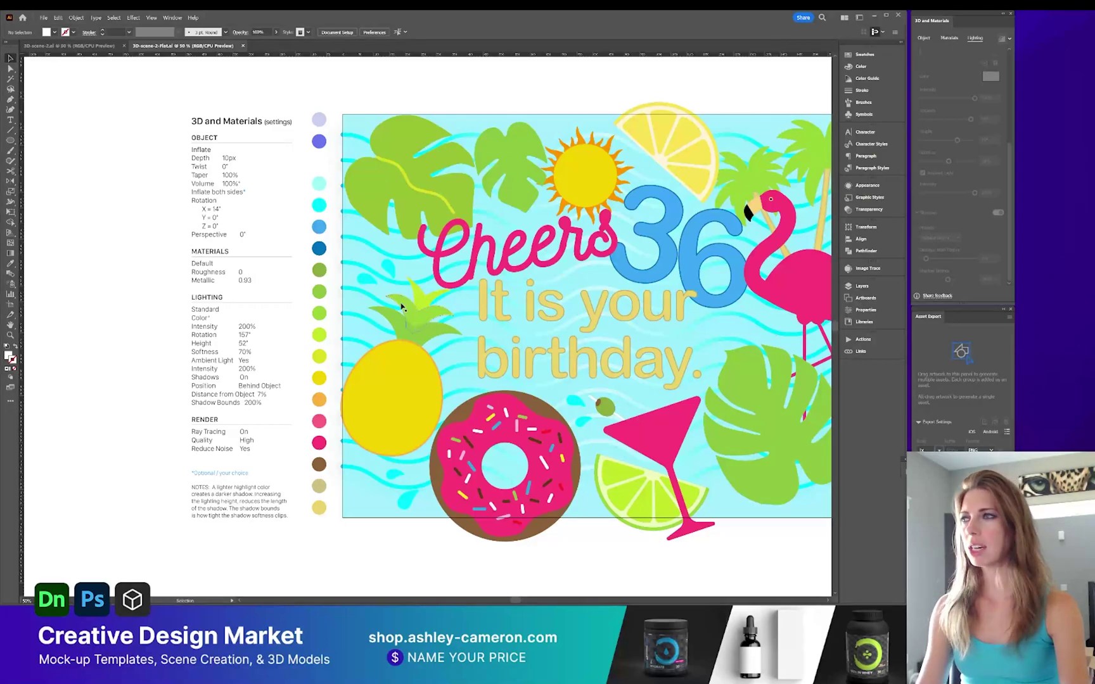
scroll(525, 317, "right", 2)
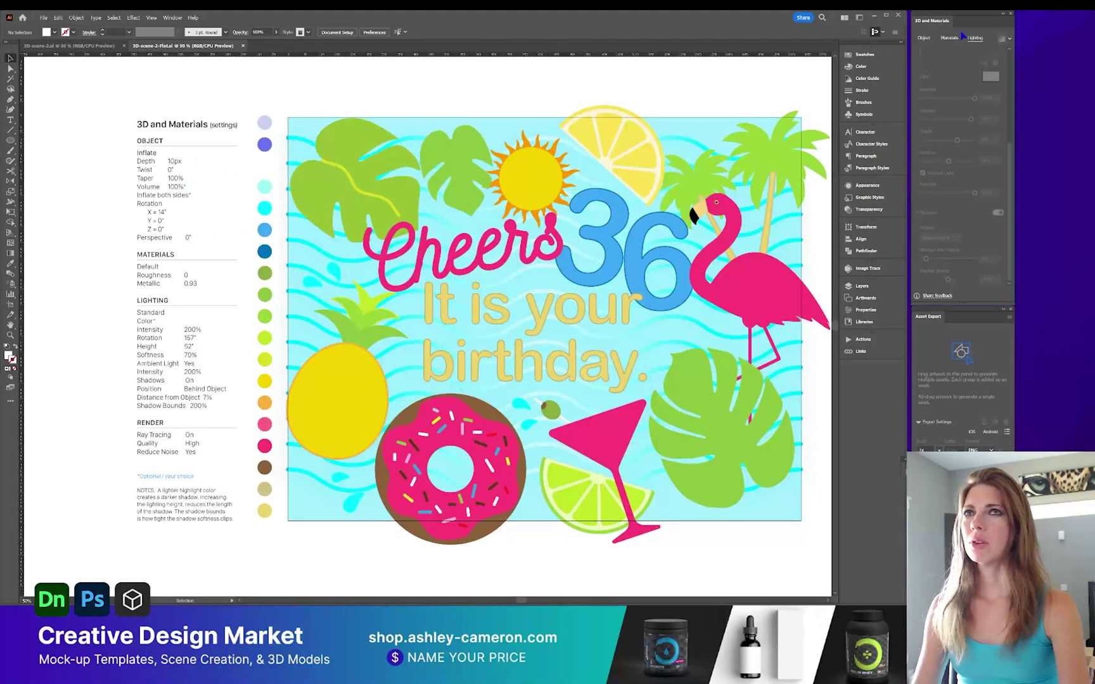
left_click(171, 17)
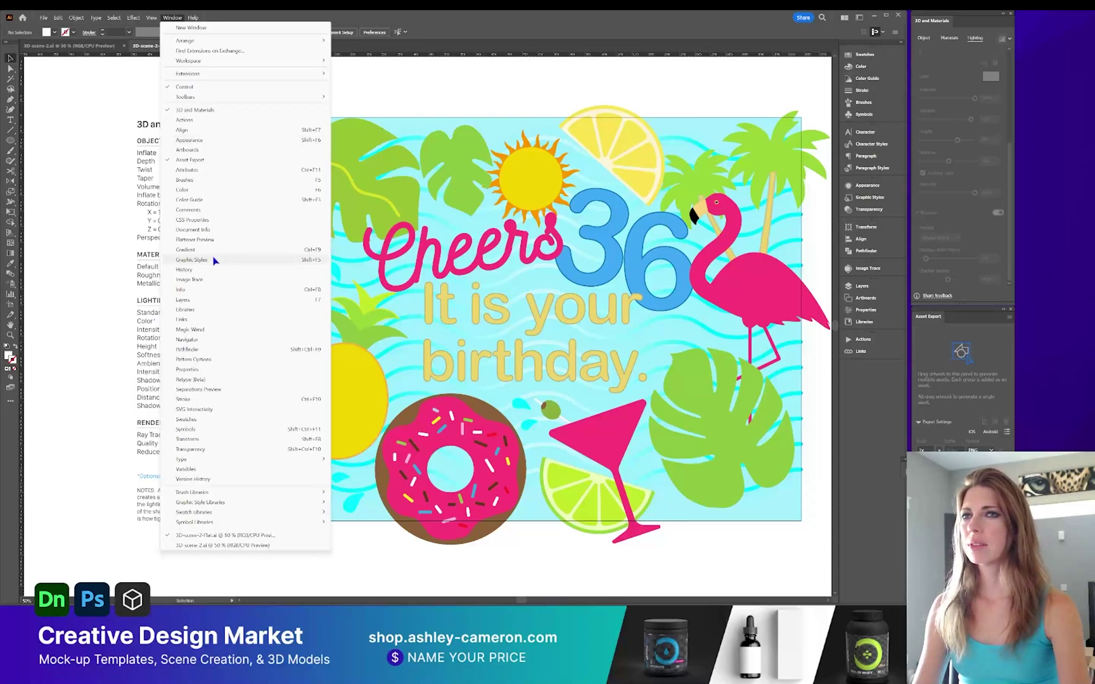
left_click(877, 57)
Create a new swatch color group from the column of palette circles beside the artboard, using the selected artwork.
left_click(262, 190)
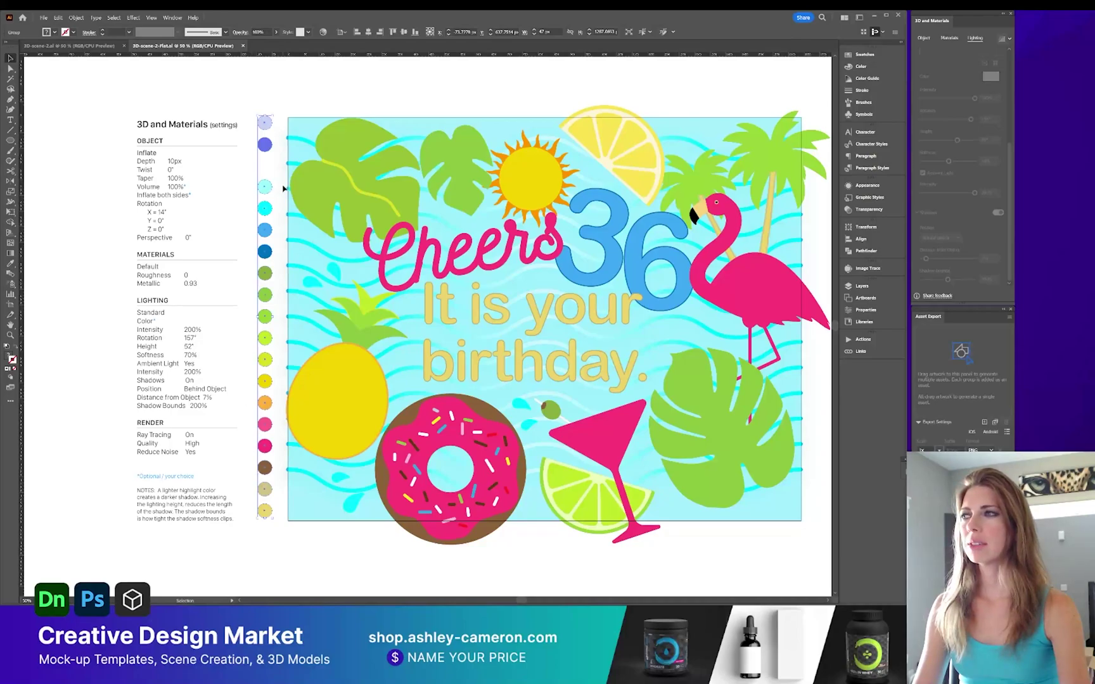
key("ctrl+c")
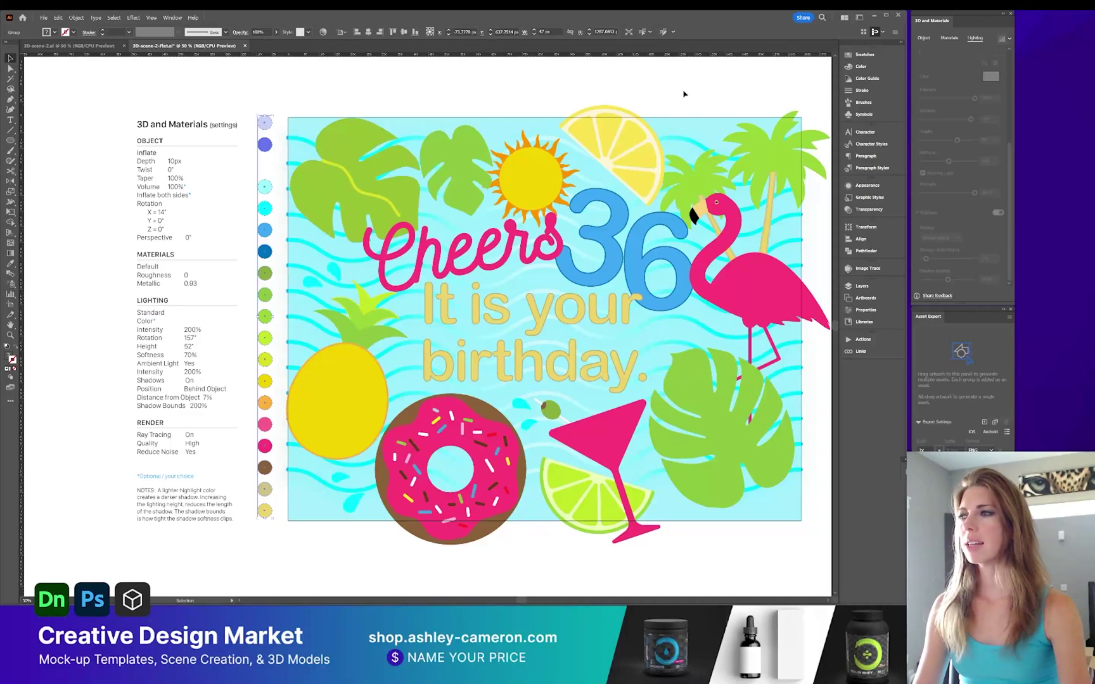
left_click(862, 55)
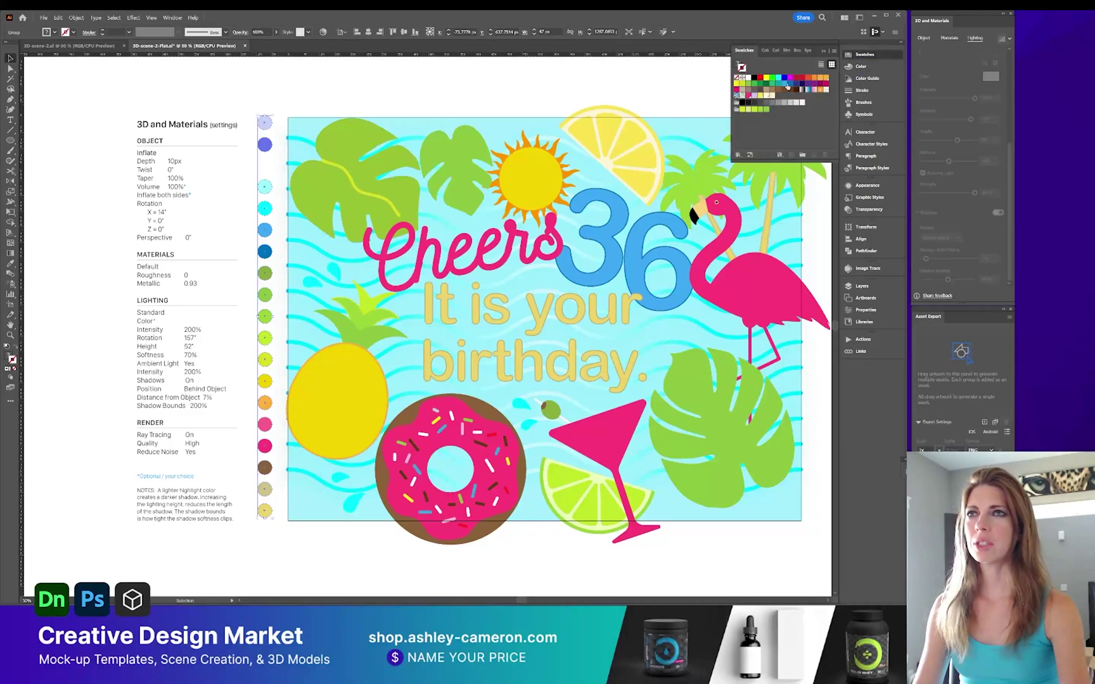
left_click(802, 154)
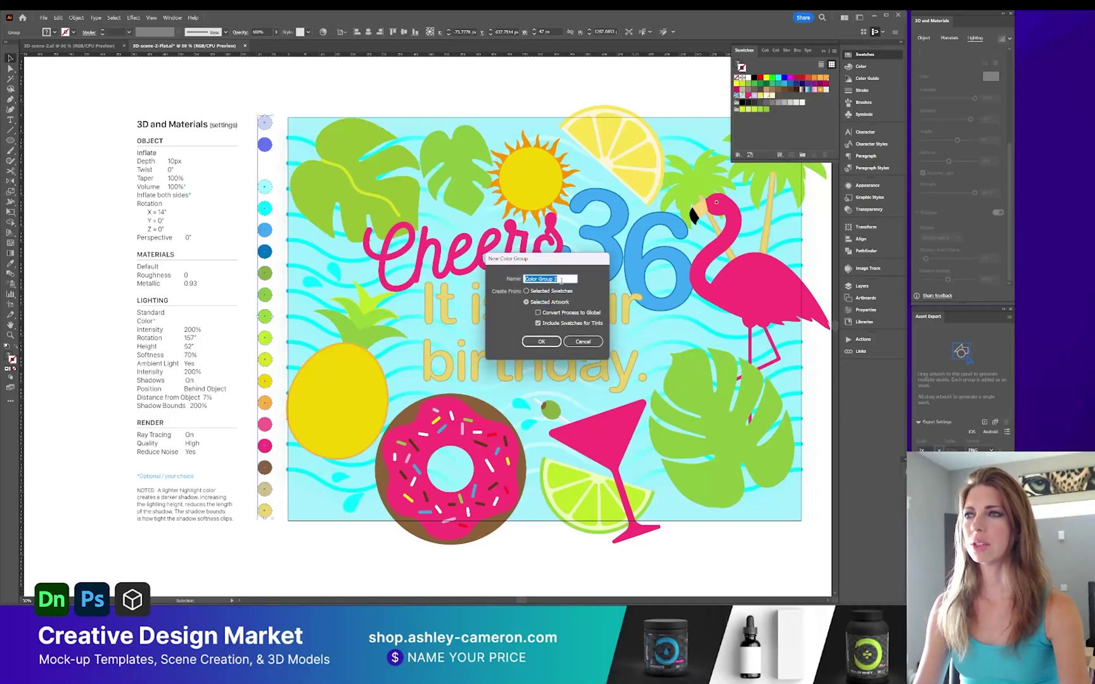
left_click(542, 341)
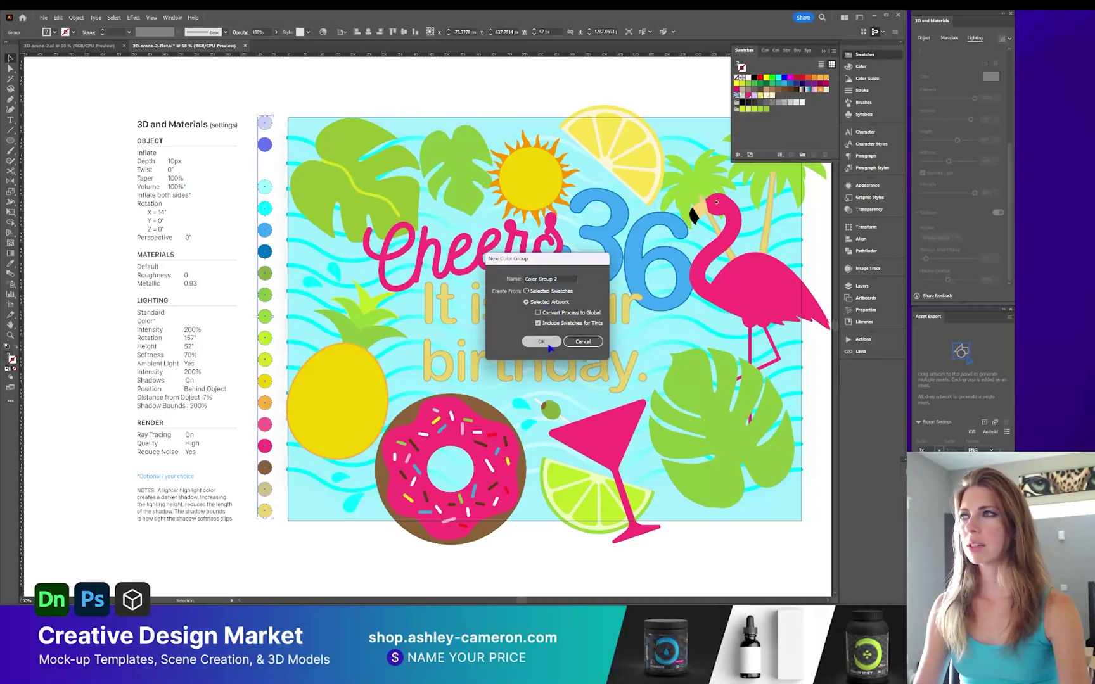
Apply the 3D Inflate effect to the small monstera leaf beside the sun.
left_click(348, 125)
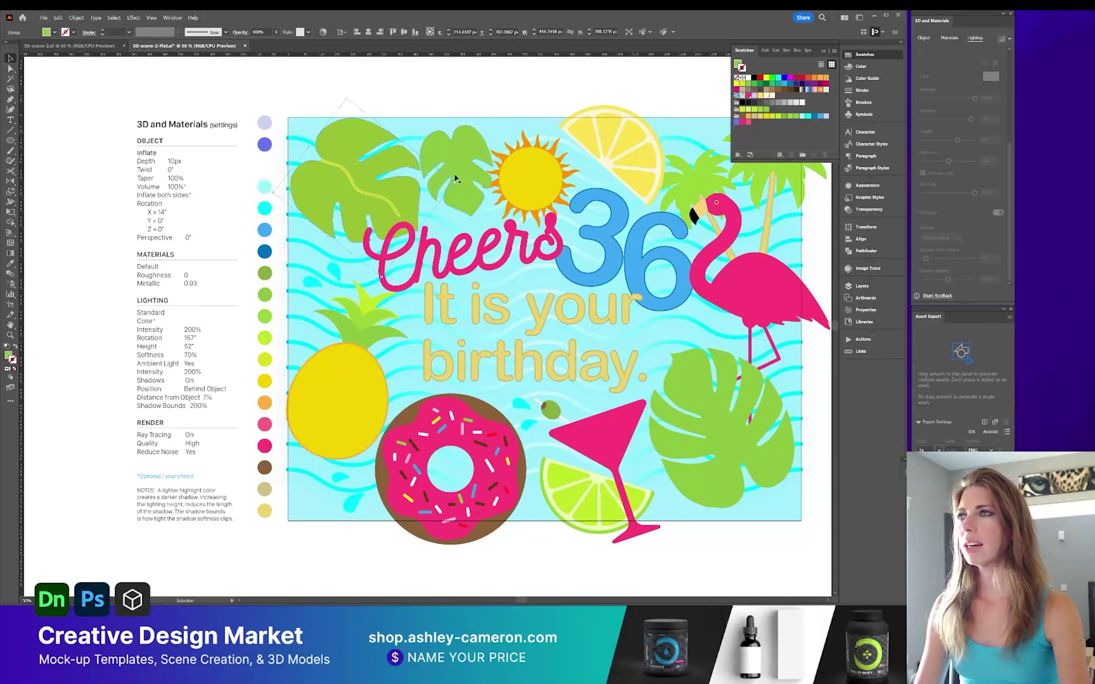
left_click(451, 155)
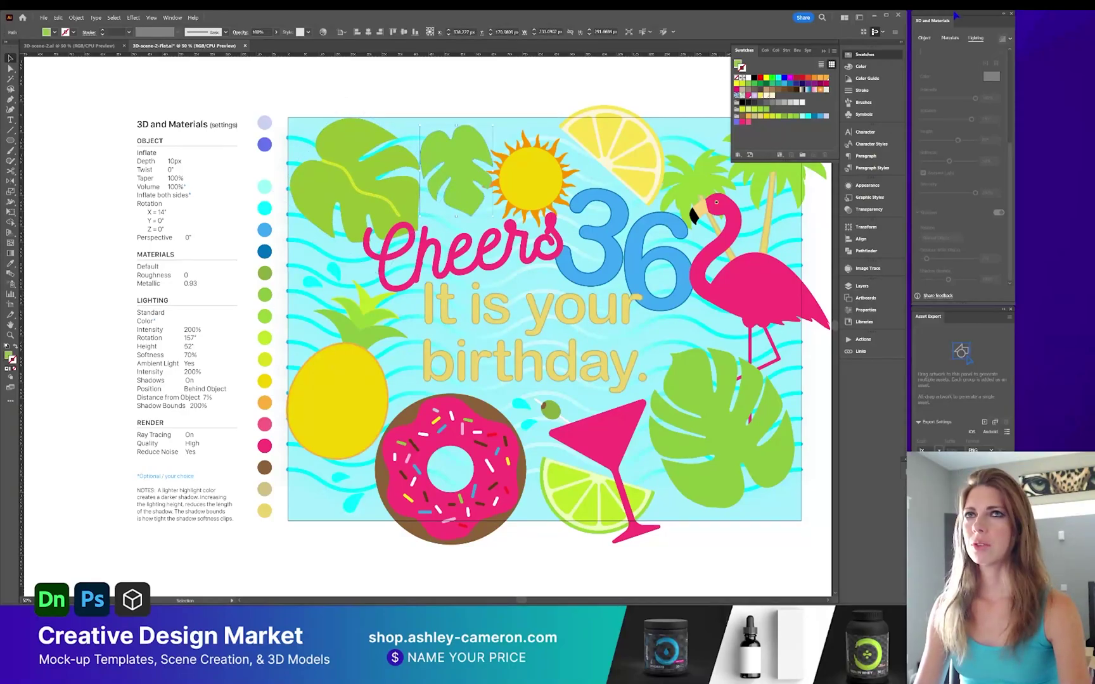
left_click(925, 39)
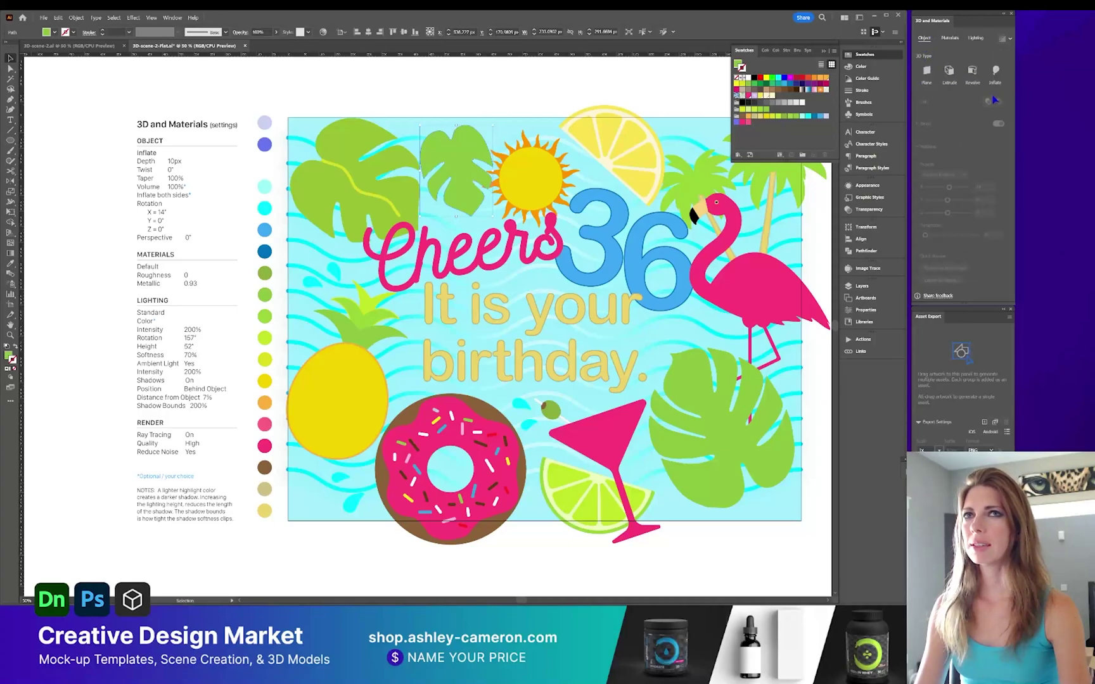
left_click(995, 75)
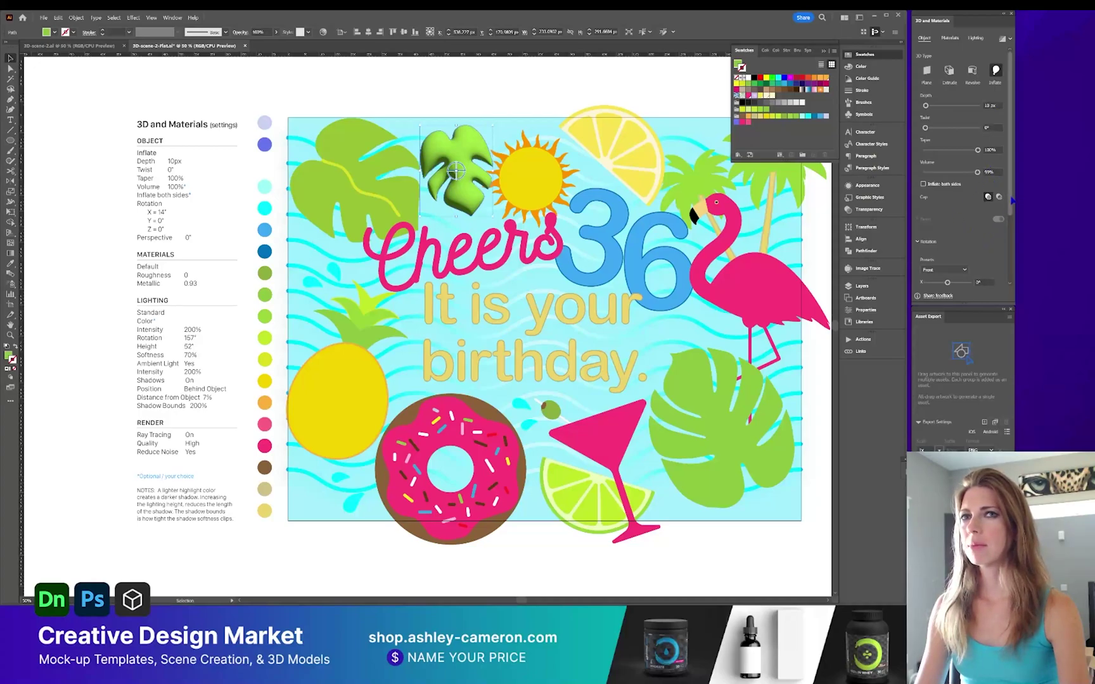
Set the inflated leaf's X rotation to 14°.
scroll(1008, 214, "down", 1)
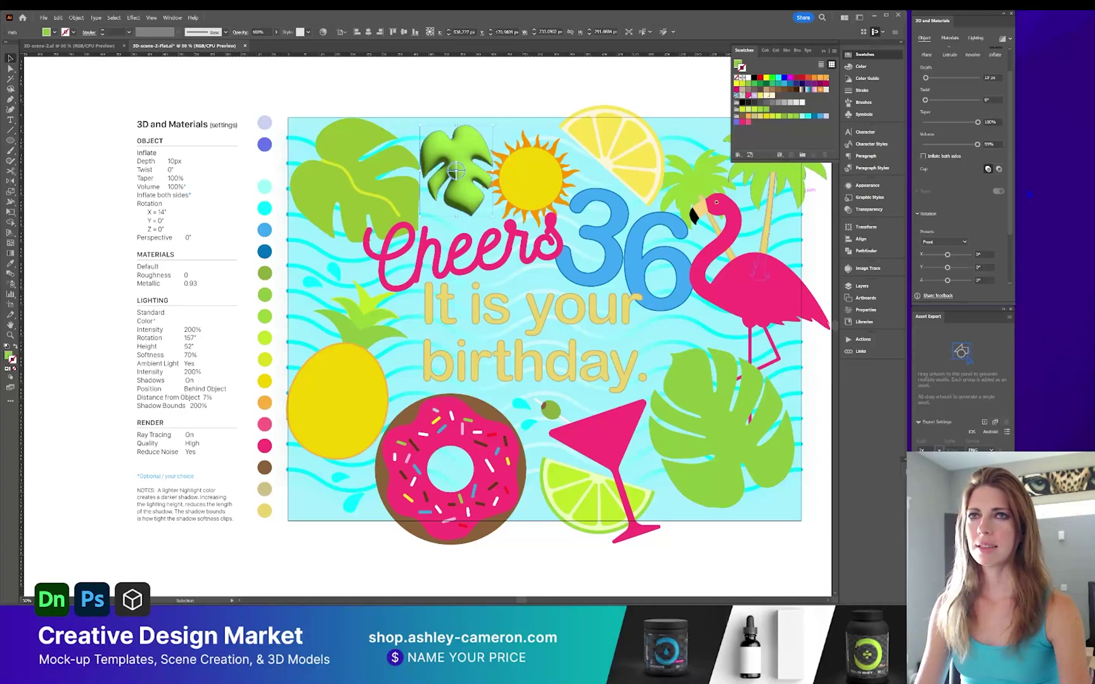
scroll(981, 209, "down", 2)
left_click(984, 197)
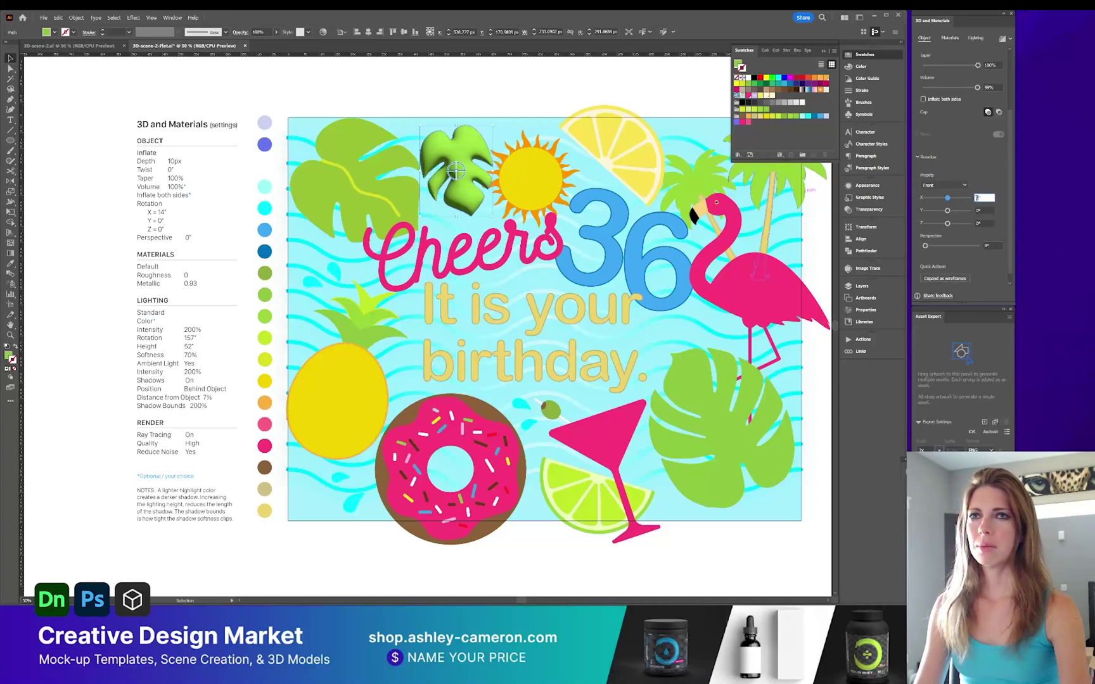
type("14")
key("Return")
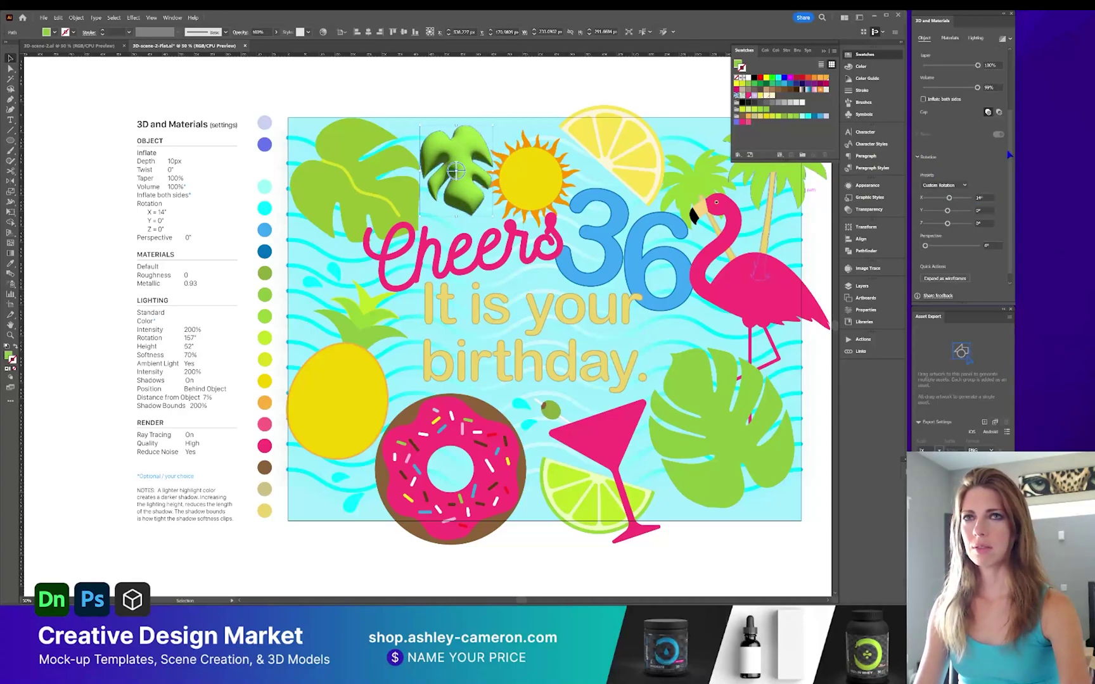
Give the leaf's default material a roughness of 0 and a metallic value of 0.93.
left_click(949, 38)
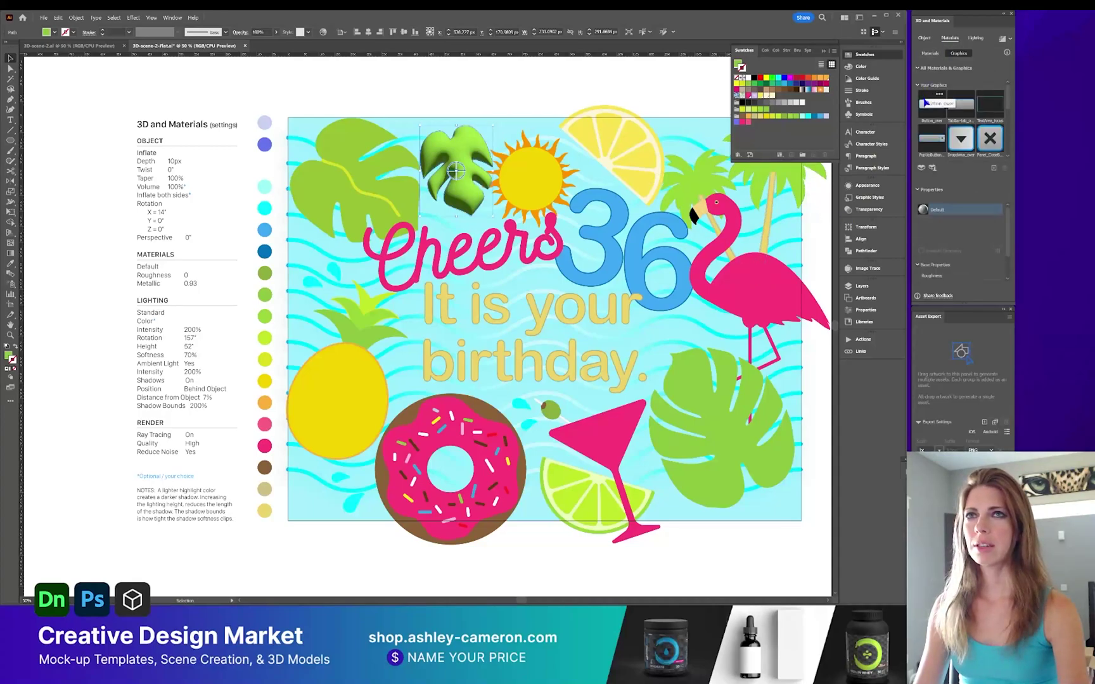
left_click(928, 54)
scroll(1007, 274, "down", 1)
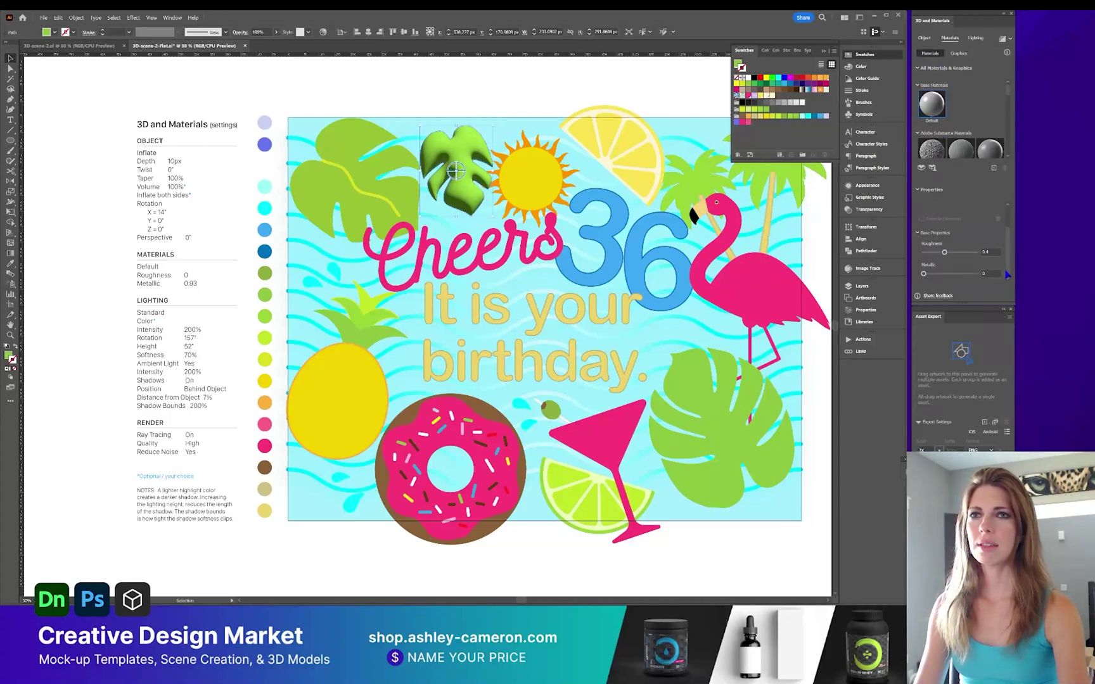
left_click(985, 251)
type("0")
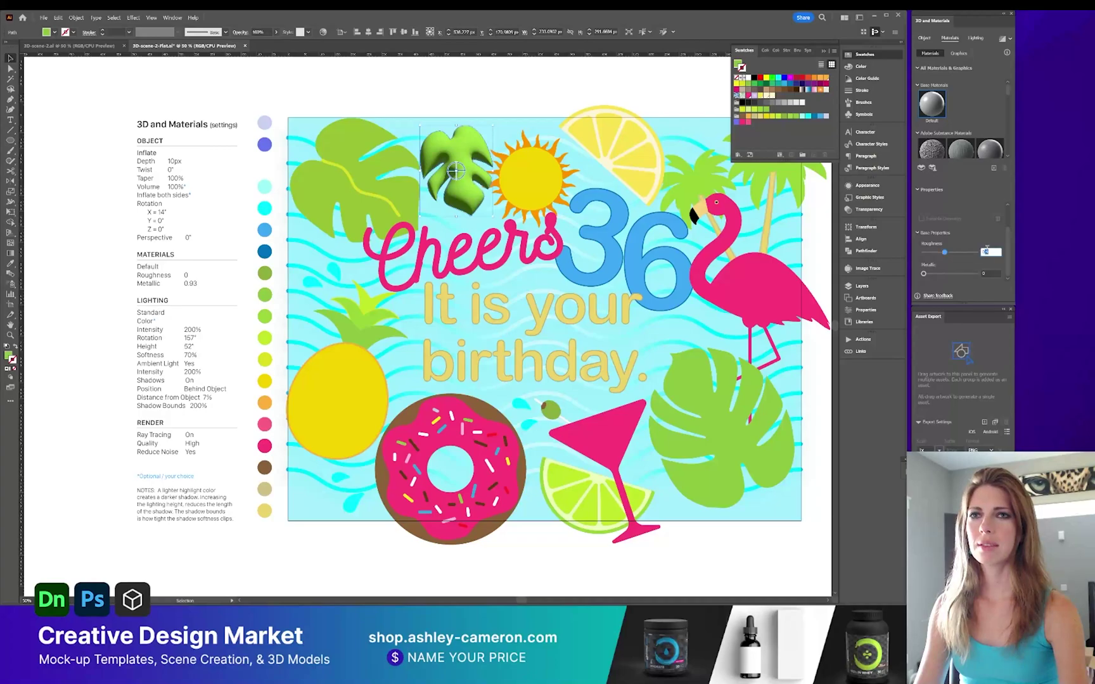
key("Tab")
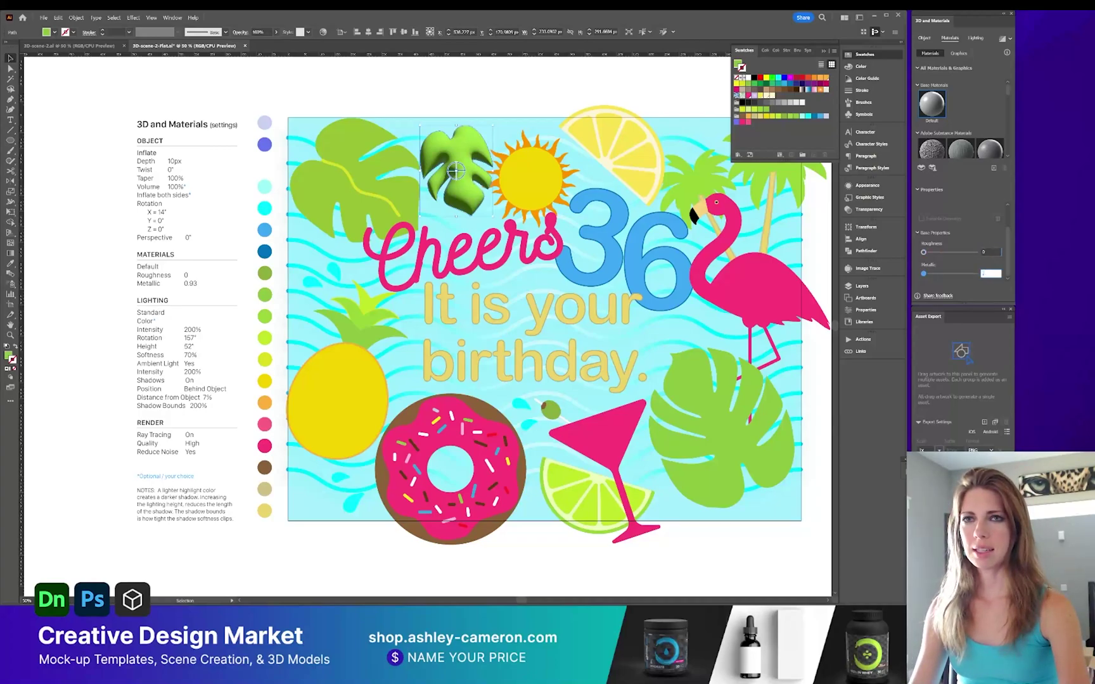
key("Return")
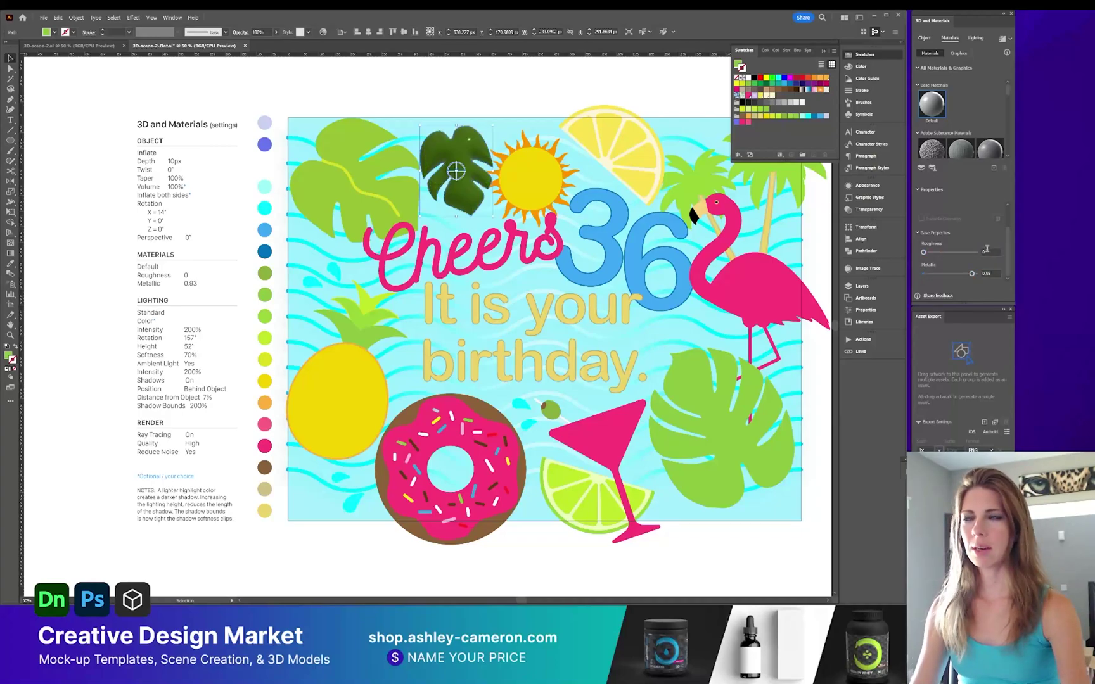
Change the leaf's light color from white to periwinkle blue #7087FC.
left_click(975, 38)
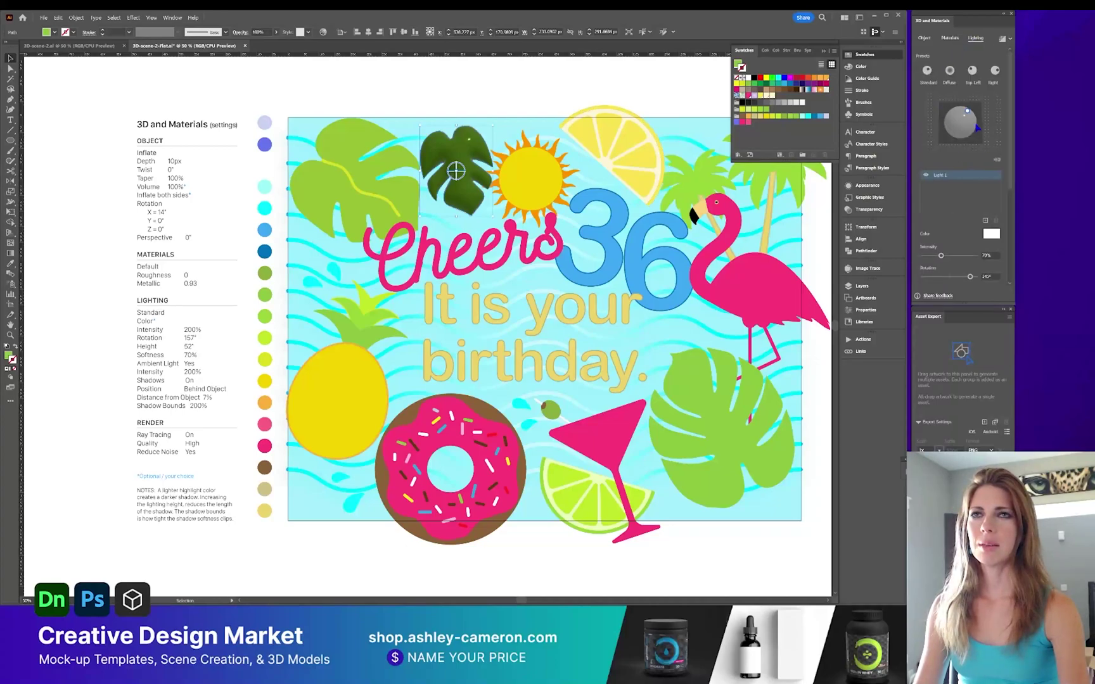
scroll(1007, 188, "down", 3)
left_click(990, 151)
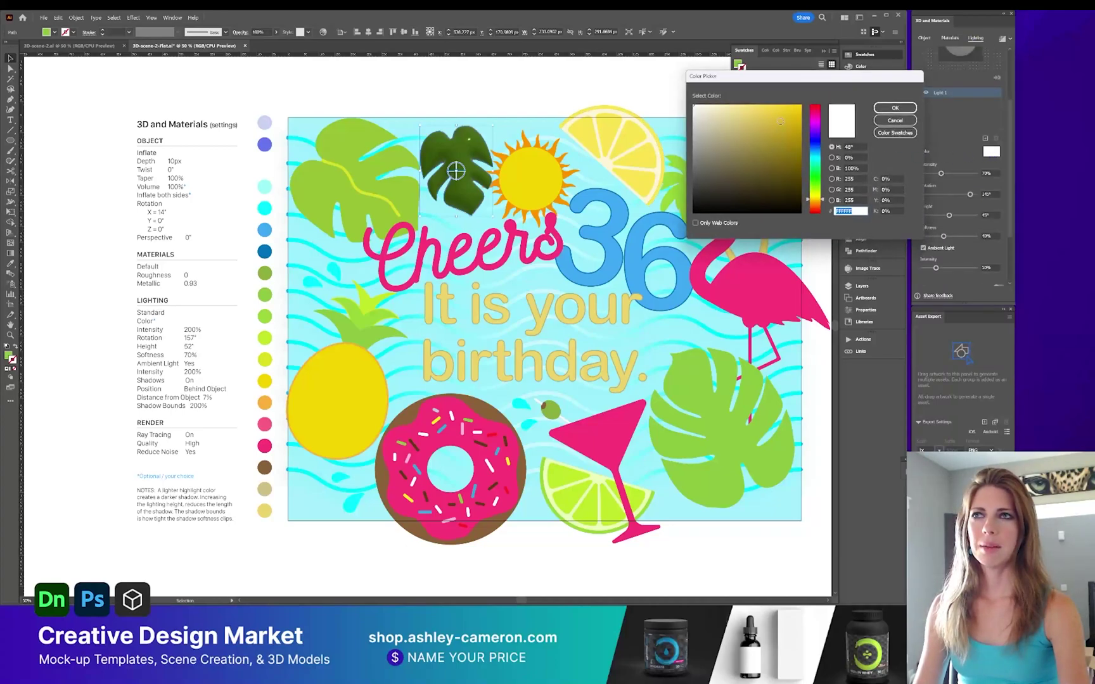
left_click_drag(816, 152, 816, 143)
left_click_drag(749, 107, 752, 105)
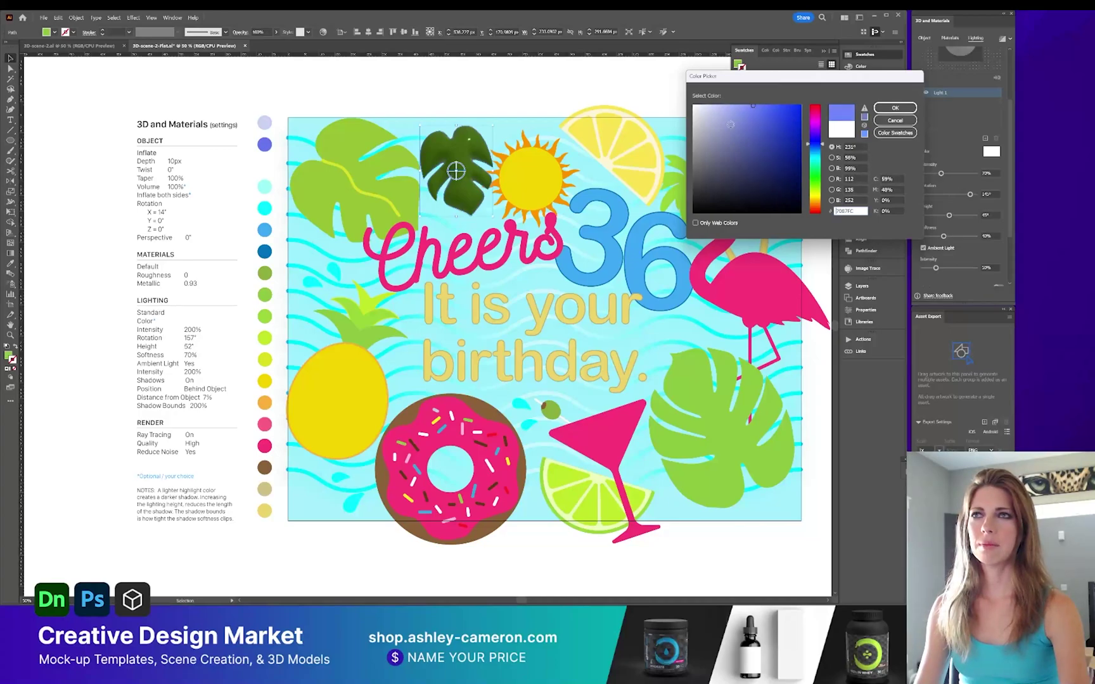
left_click(895, 108)
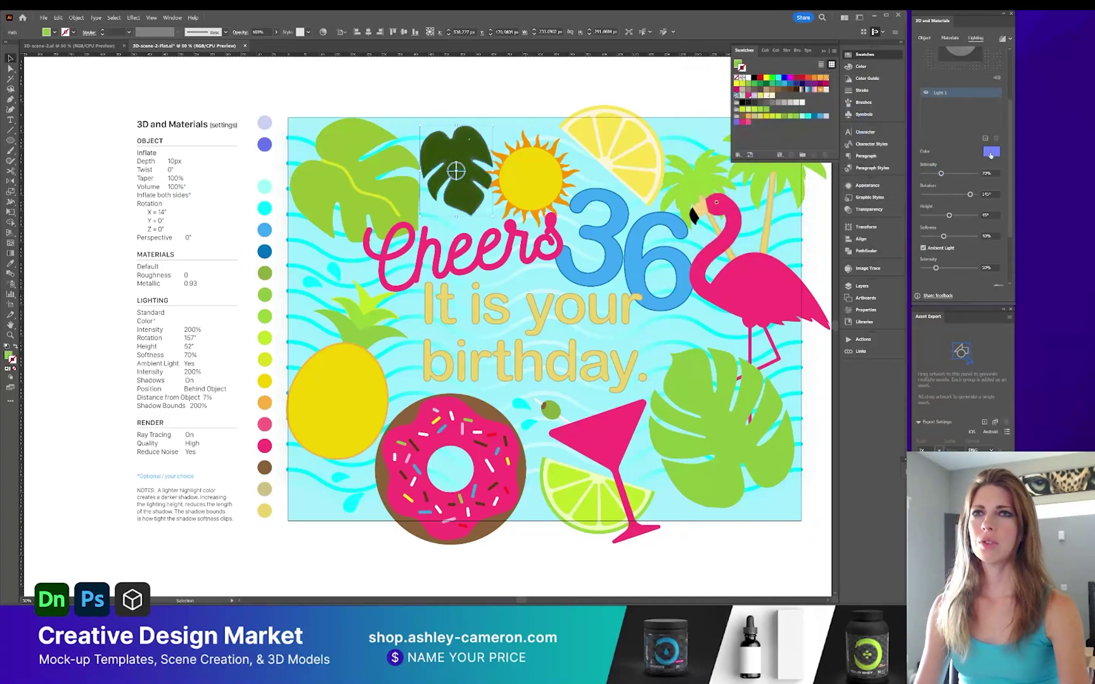
left_click(990, 153)
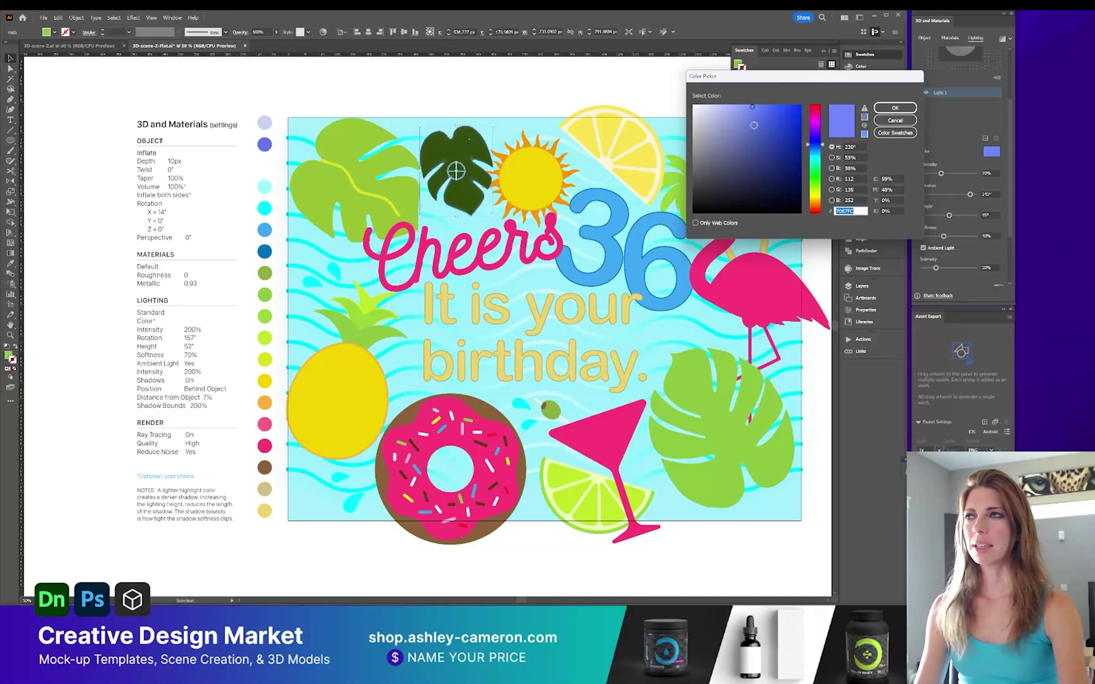
key("Escape")
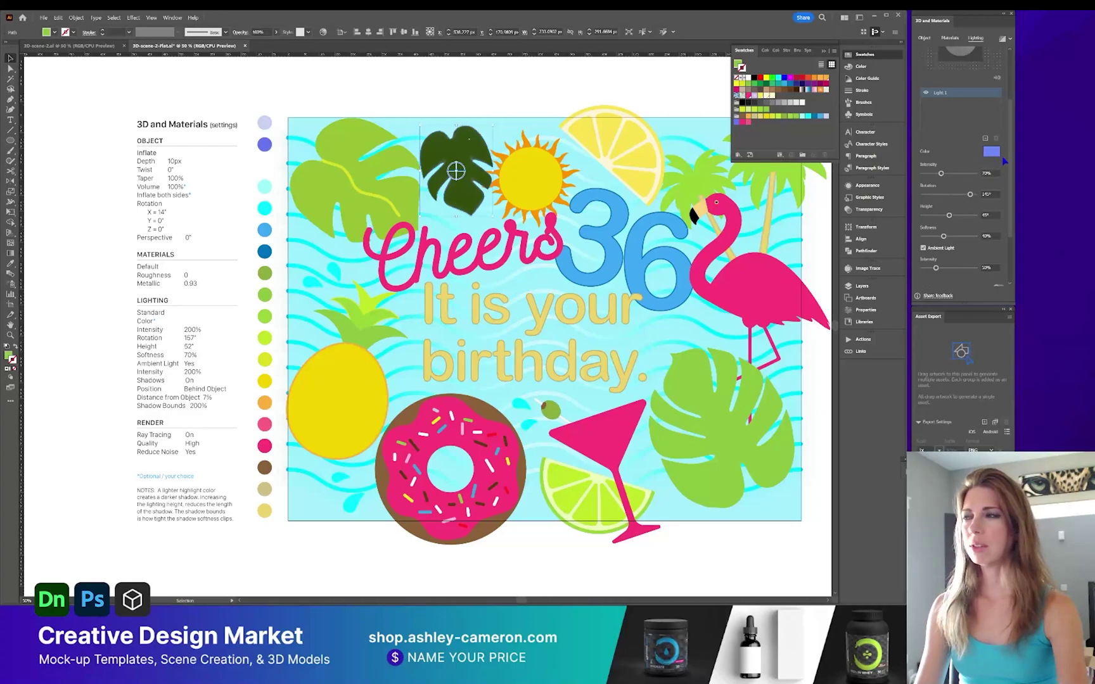
Set the leaf's light to 200% intensity, 157° rotation and 52° height.
double_click(983, 174)
type("20")
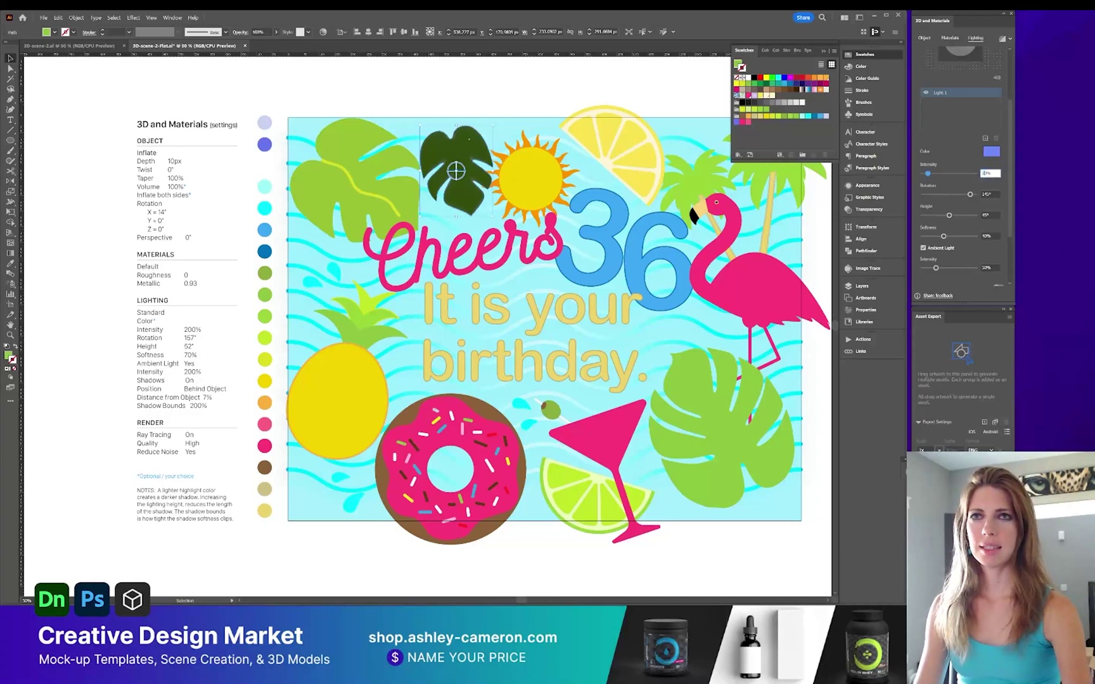
key("Tab")
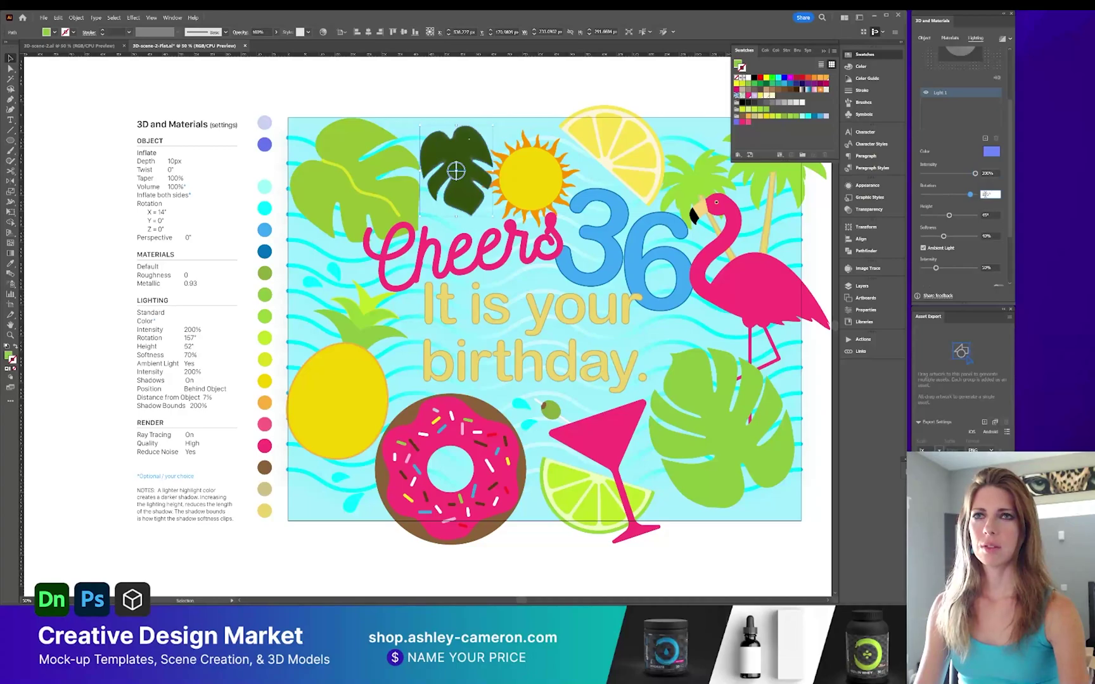
type("150")
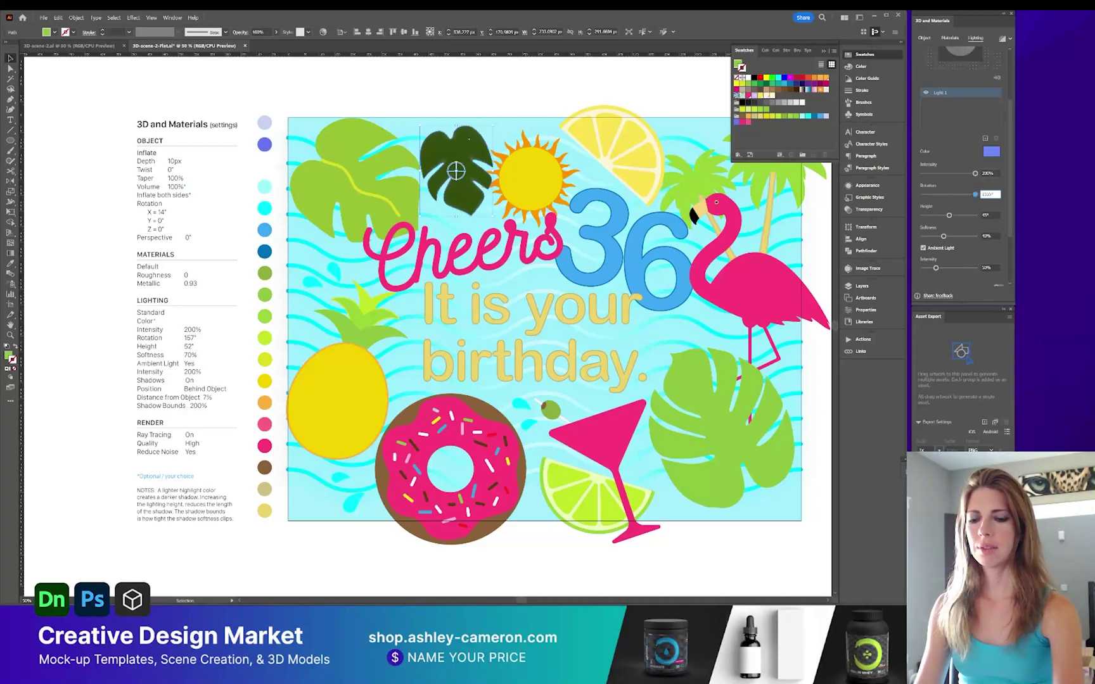
key("Tab")
type("52")
key("Return")
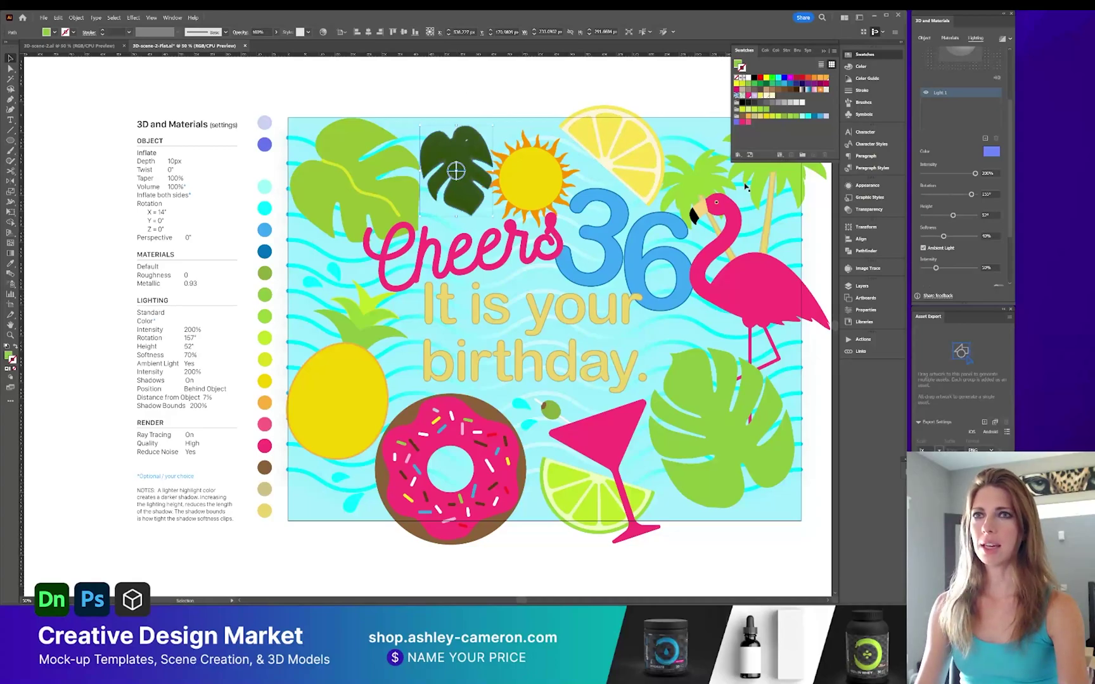
Set the leaf's light softness to 70% and its ambient light intensity to 200%.
left_click(990, 237)
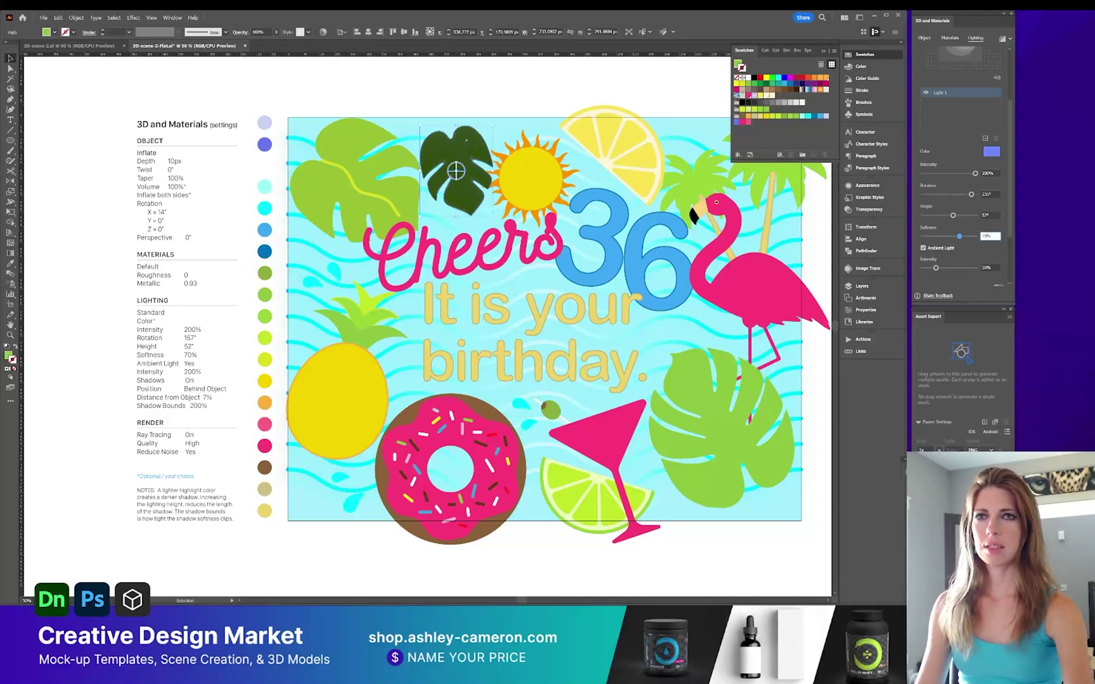
key("Return")
scroll(986, 264, "down", 3)
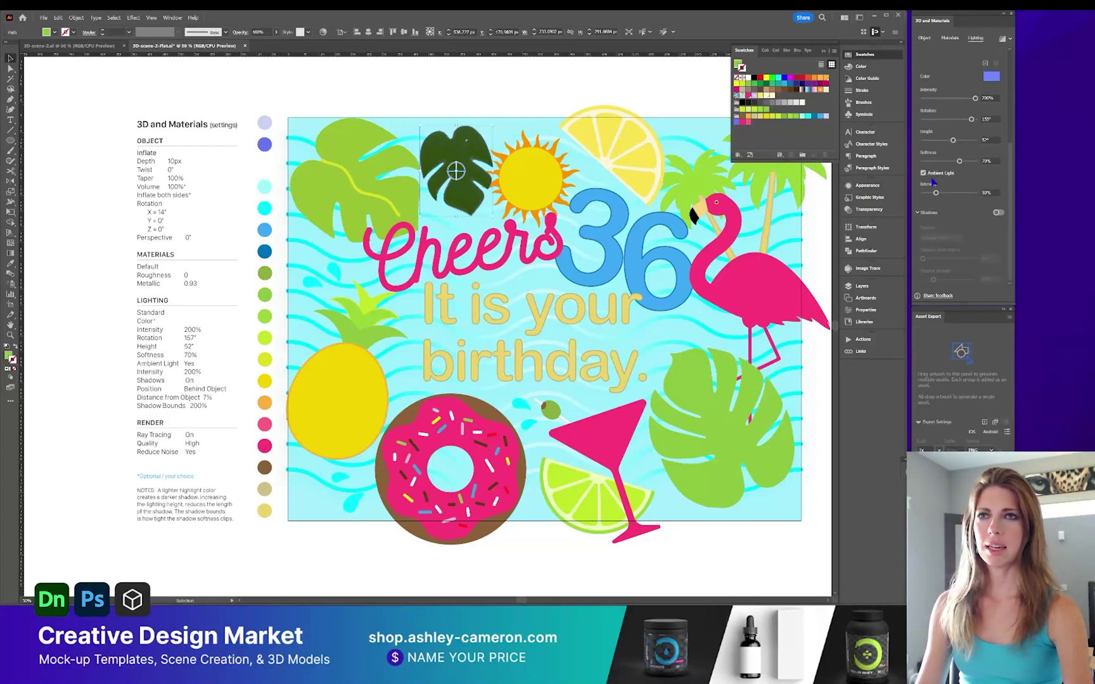
left_click_drag(988, 194, 979, 194)
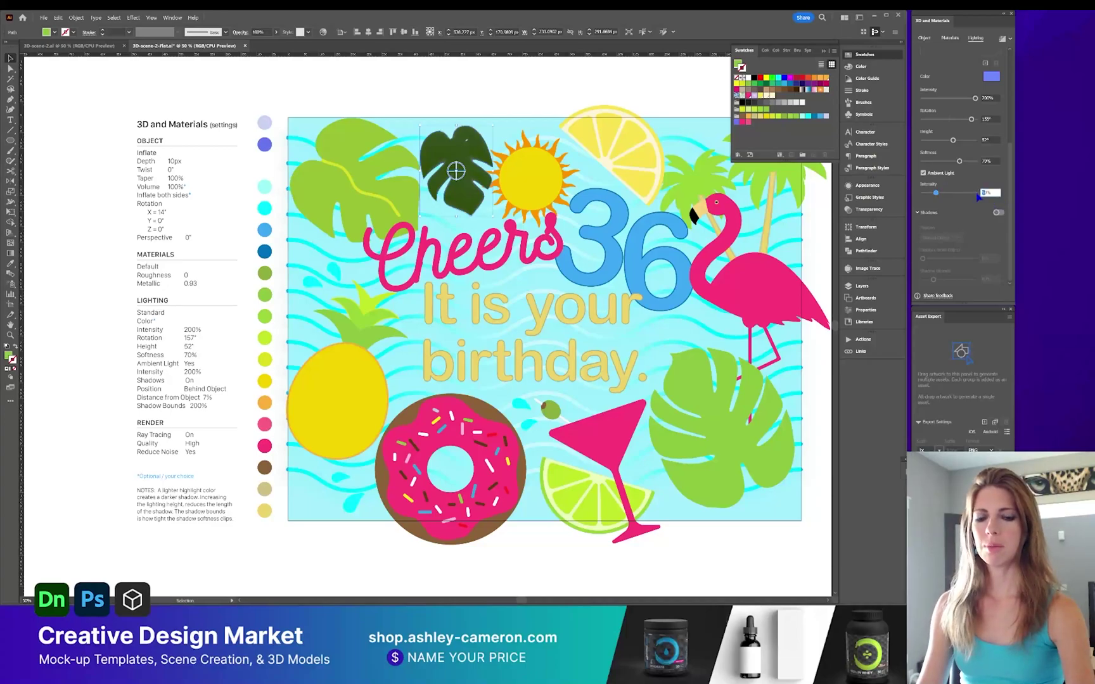
type("200")
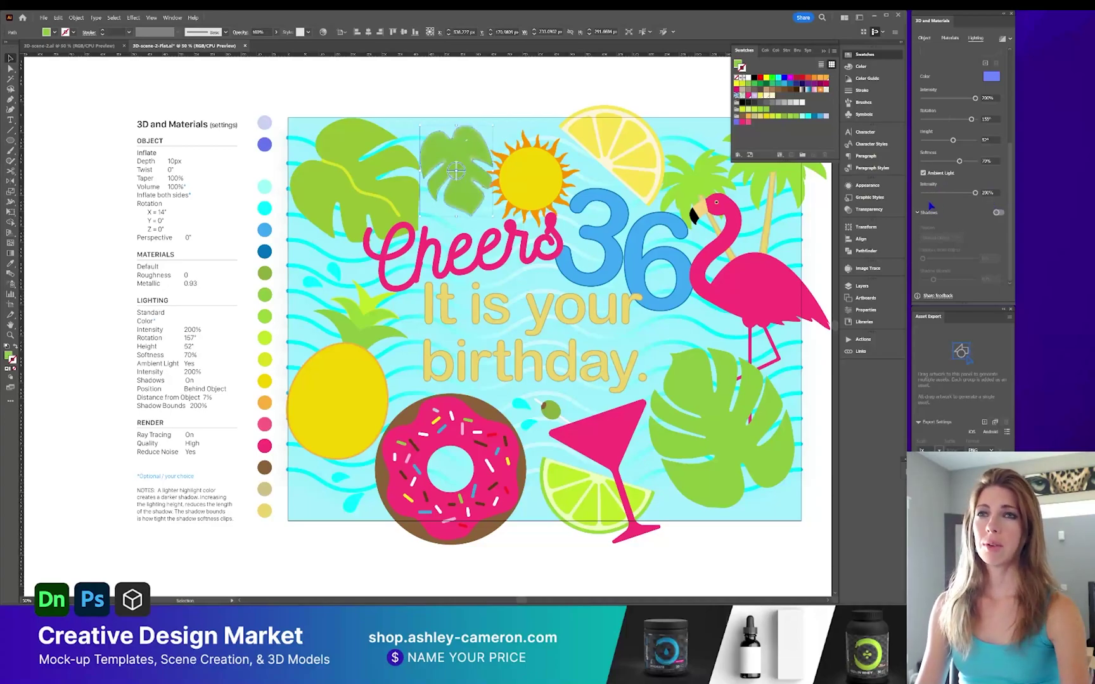
Save the small leaf's current 3D look, without shadows, as a new graphic style.
left_click(869, 197)
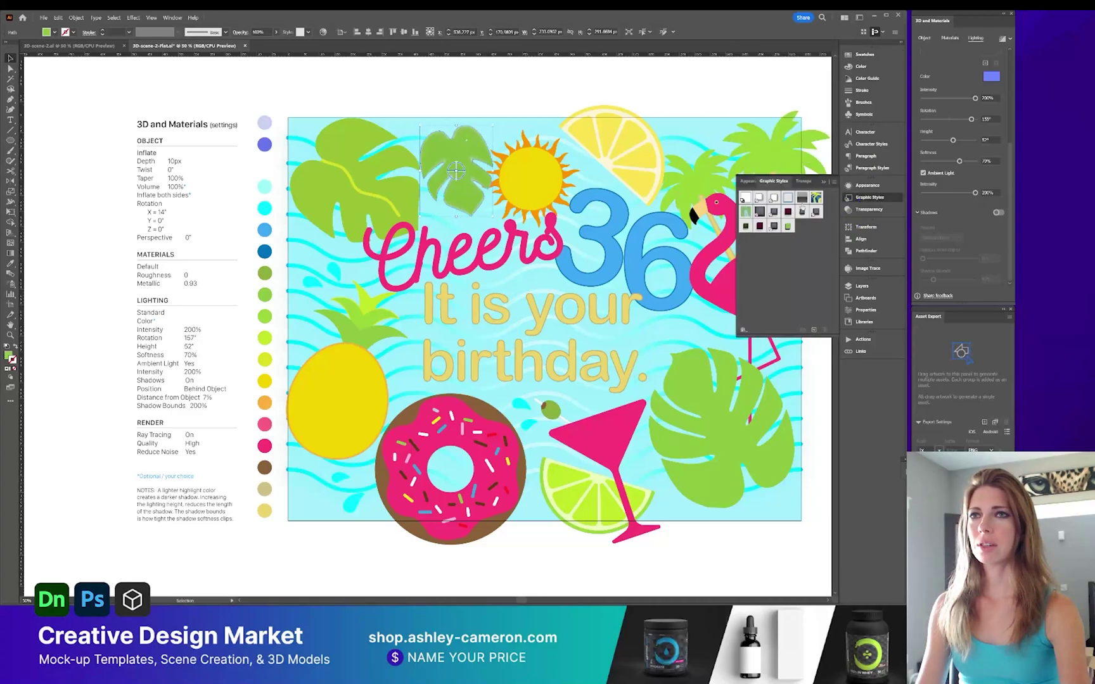
left_click(813, 329)
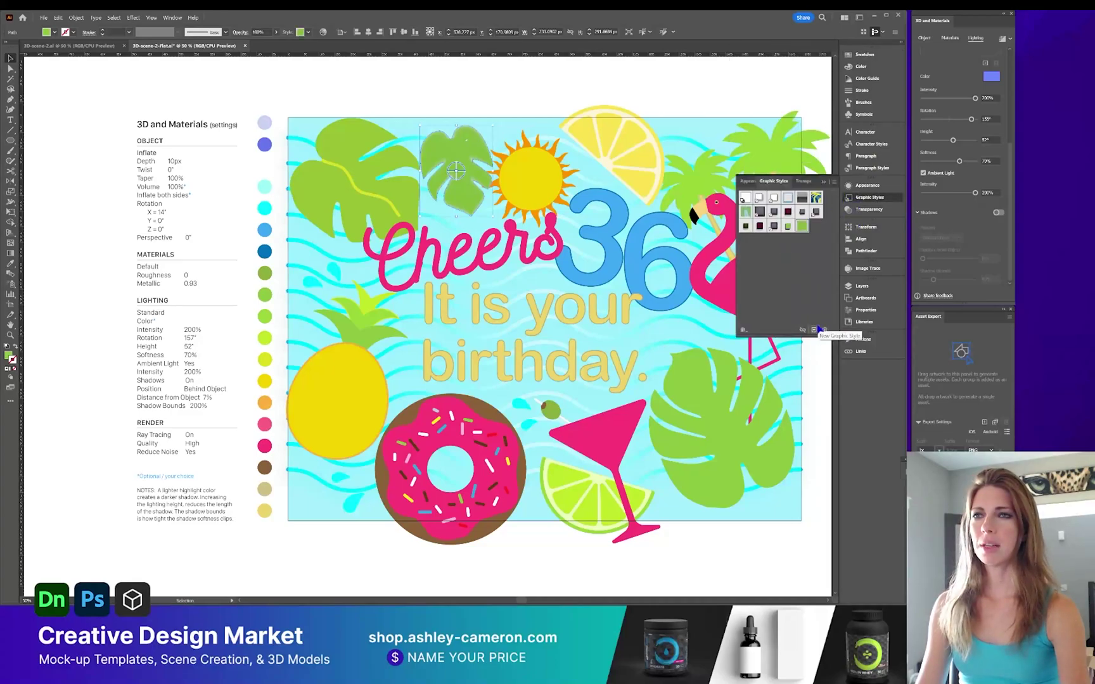
Turn on the leaf's shadow behind the object at 7% distance and 200% bounds, and save the look as another graphic style.
left_click(998, 213)
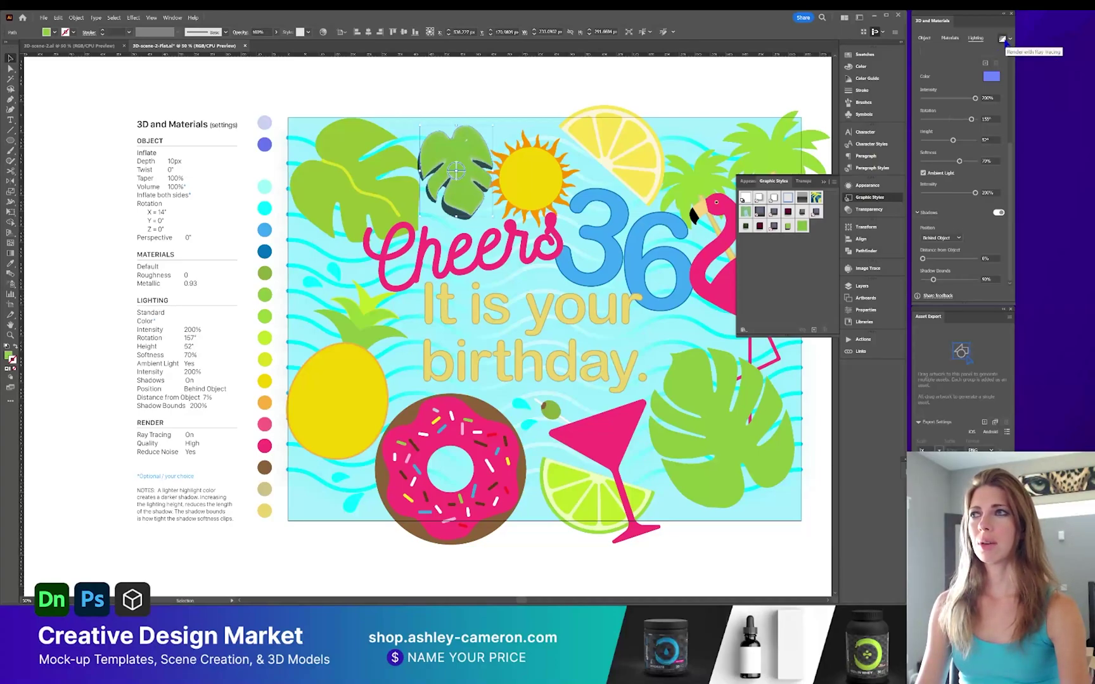
left_click(984, 259)
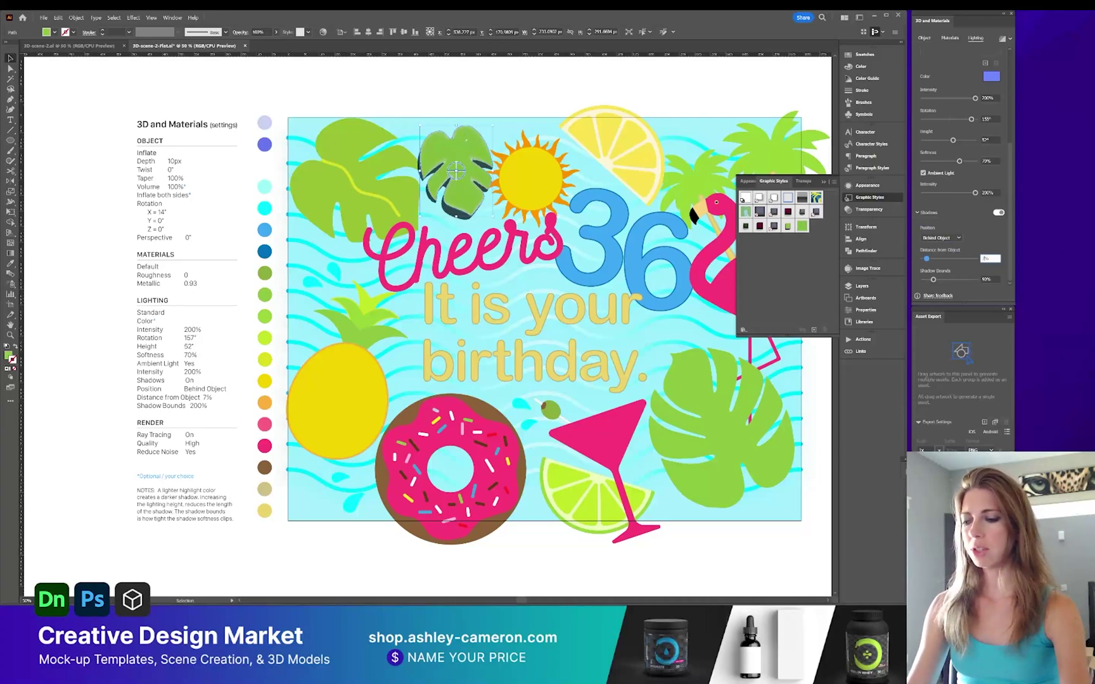
key("Tab")
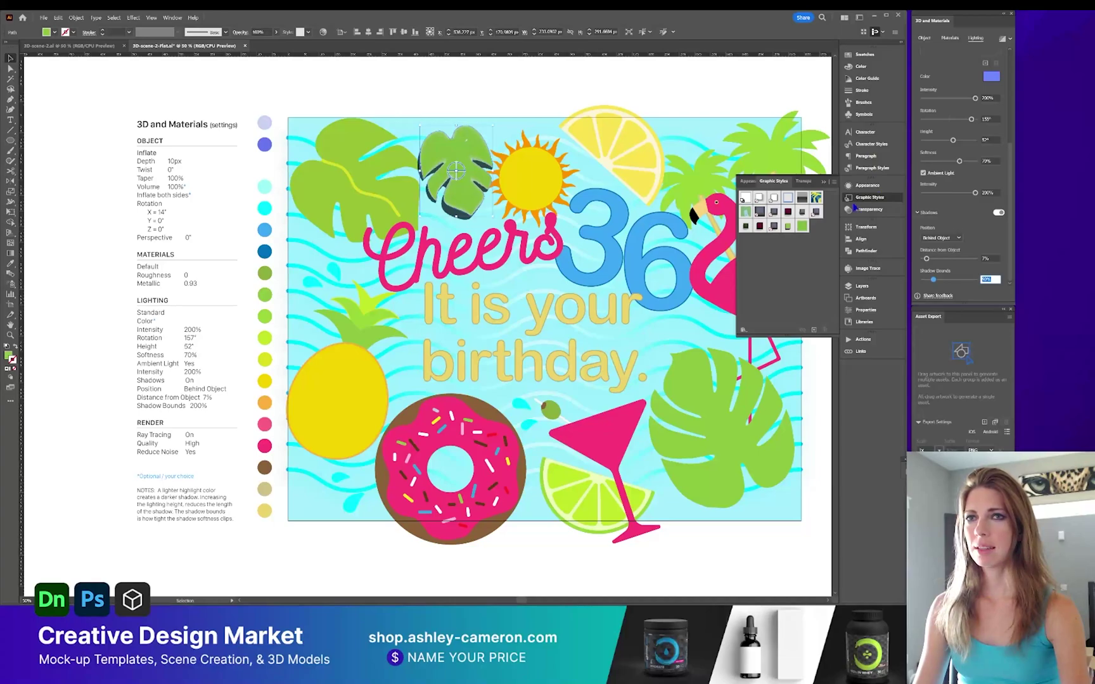
type("20")
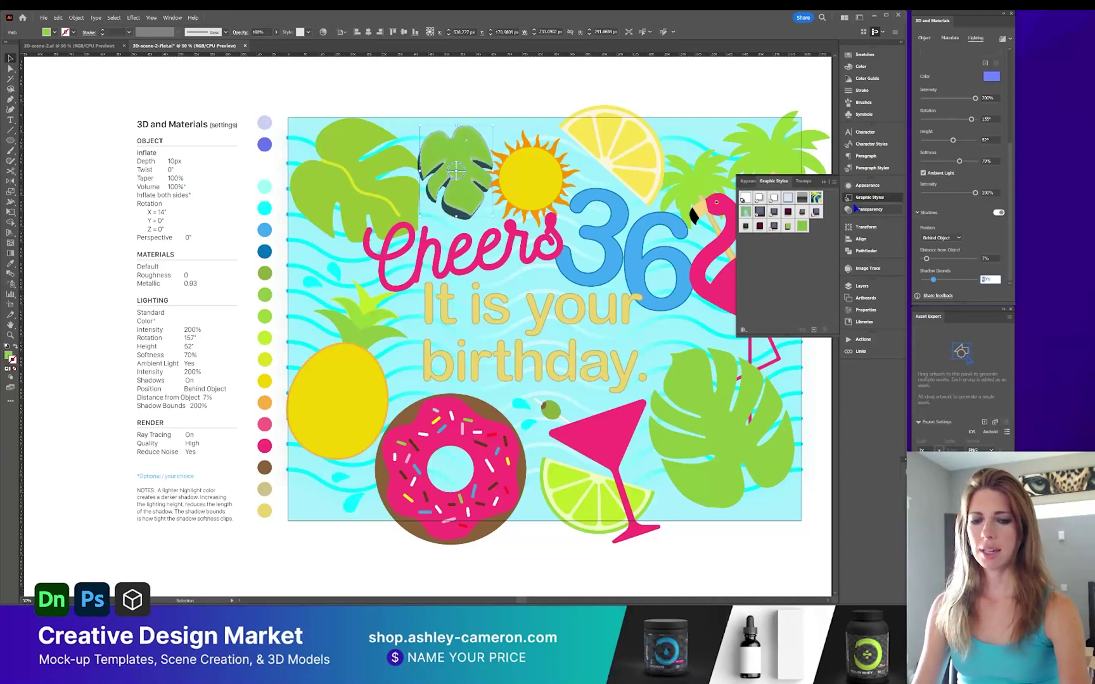
key("Return")
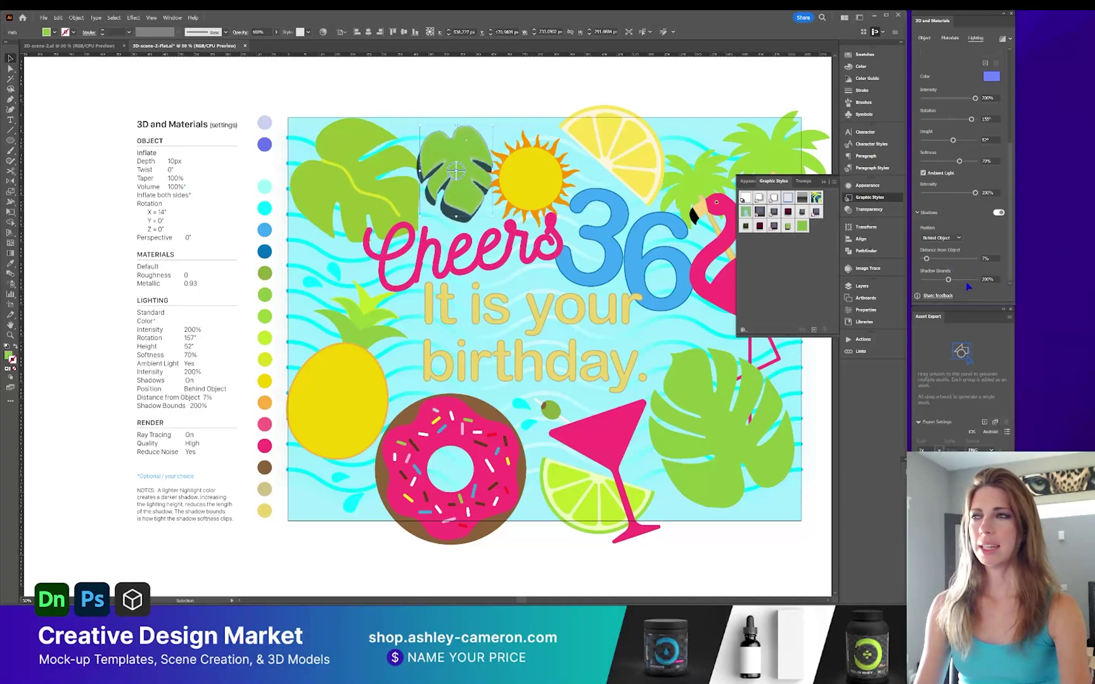
left_click(815, 331)
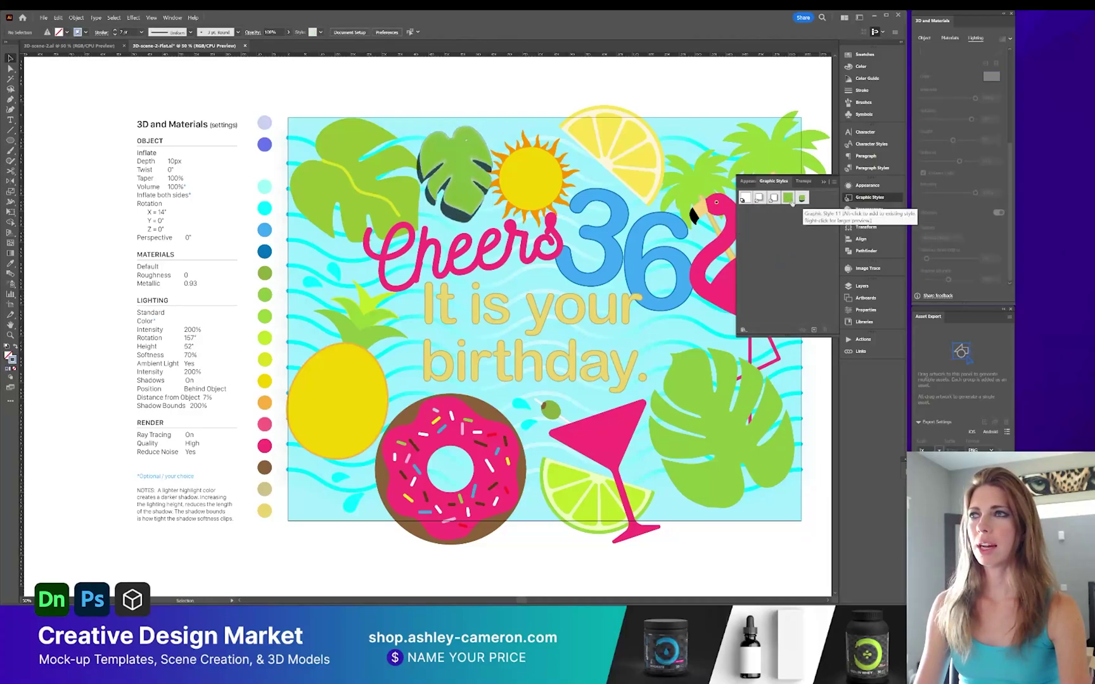
Try removing the 3D and Materials effect from the small leaf's appearance, and undo the removal.
left_click(467, 149)
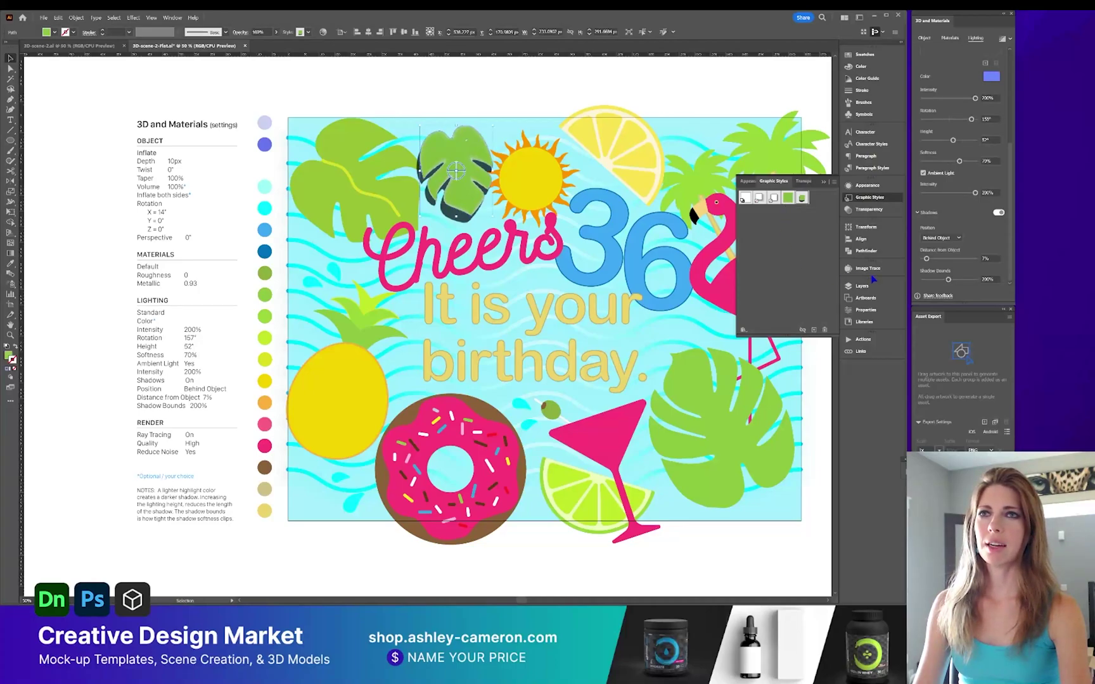
scroll(964, 83, "up", 5)
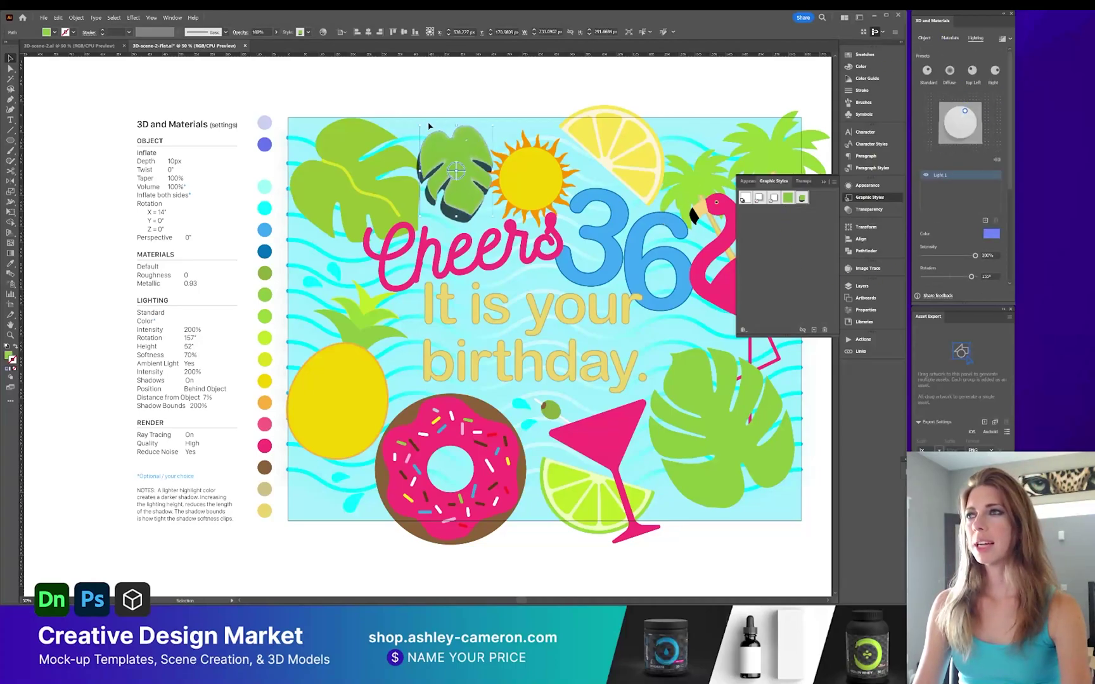
left_click(867, 185)
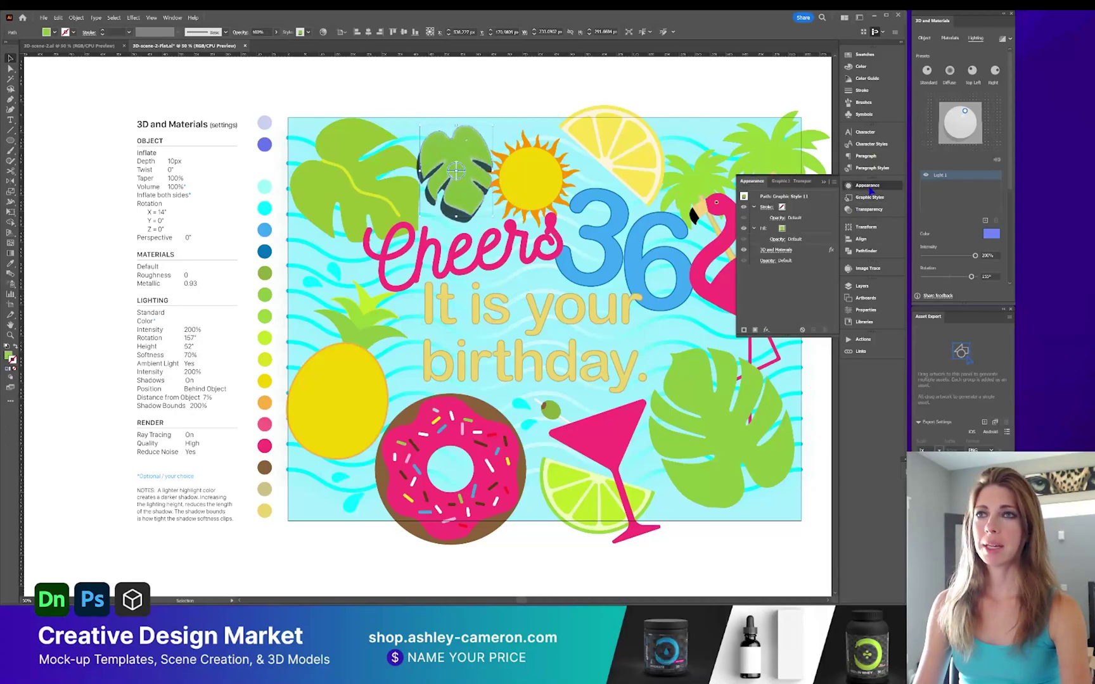
left_click(804, 253)
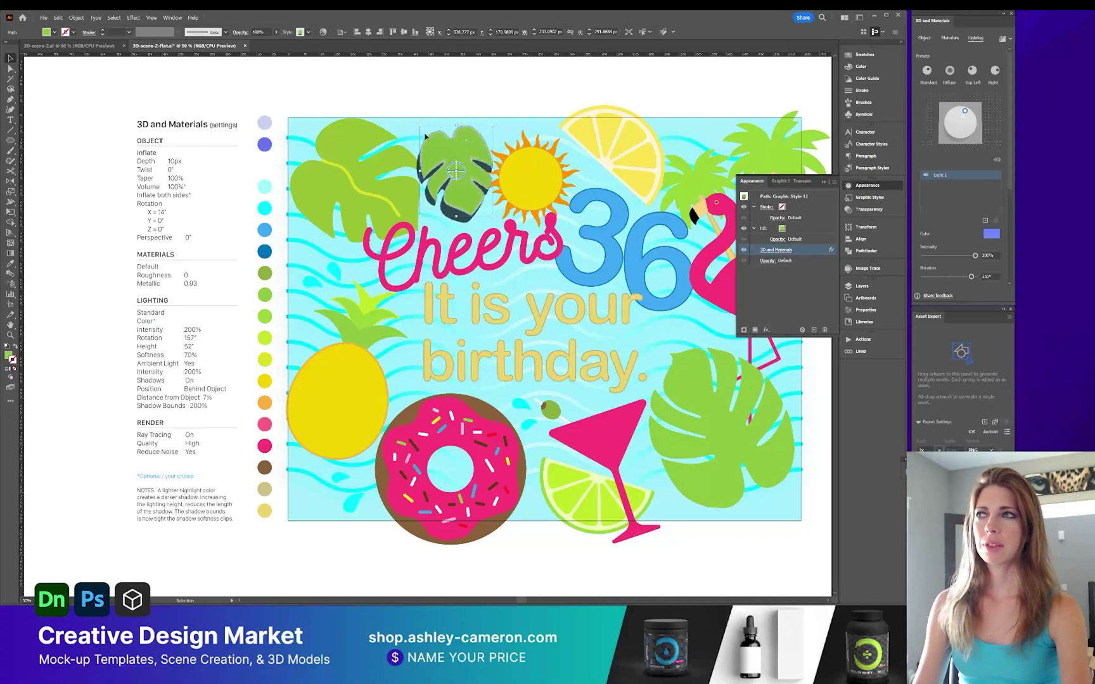
left_click(824, 330)
key("a")
key("ctrl+z")
key("v")
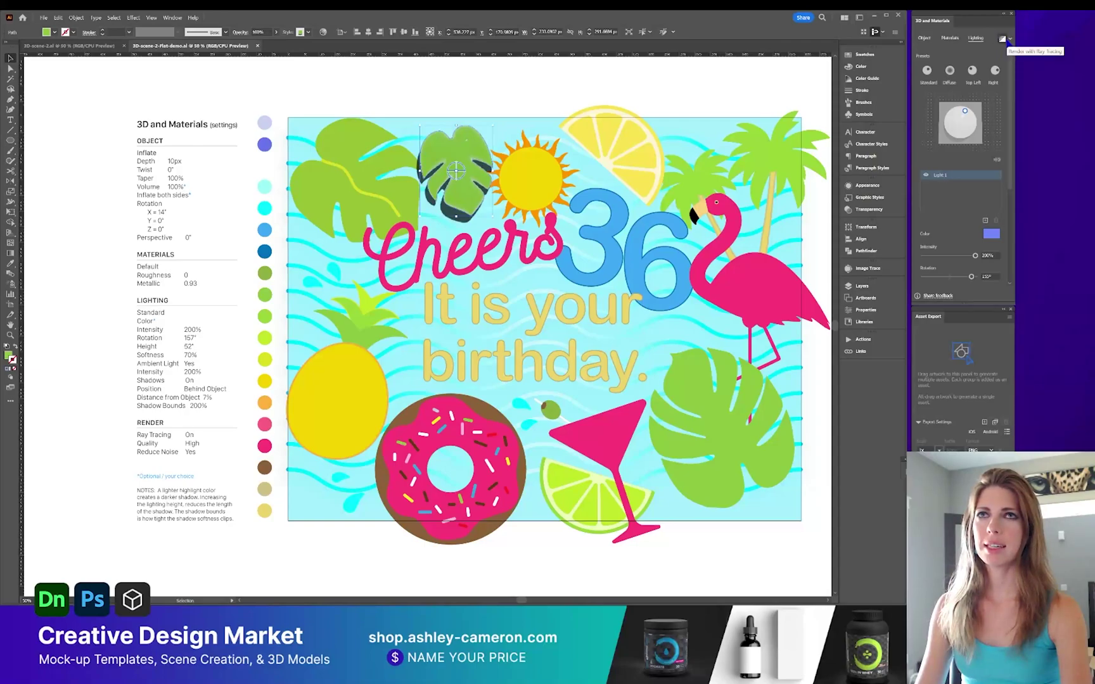
Render the leaf with ray tracing at high quality with noise reduction enabled.
left_click(1006, 39)
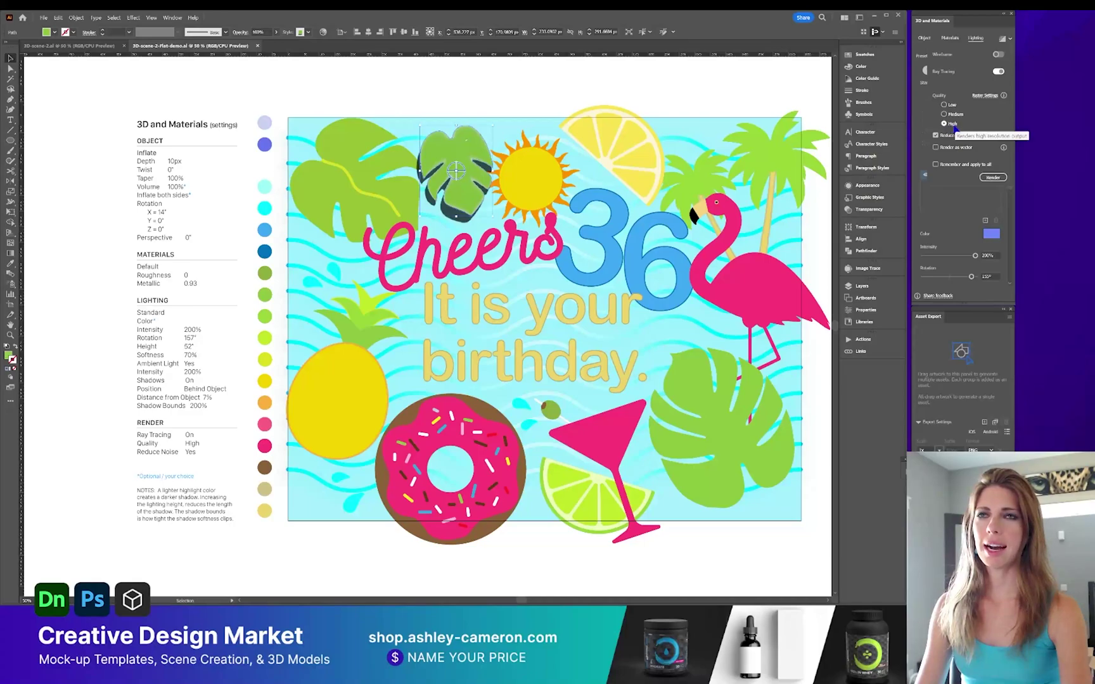
left_click(993, 178)
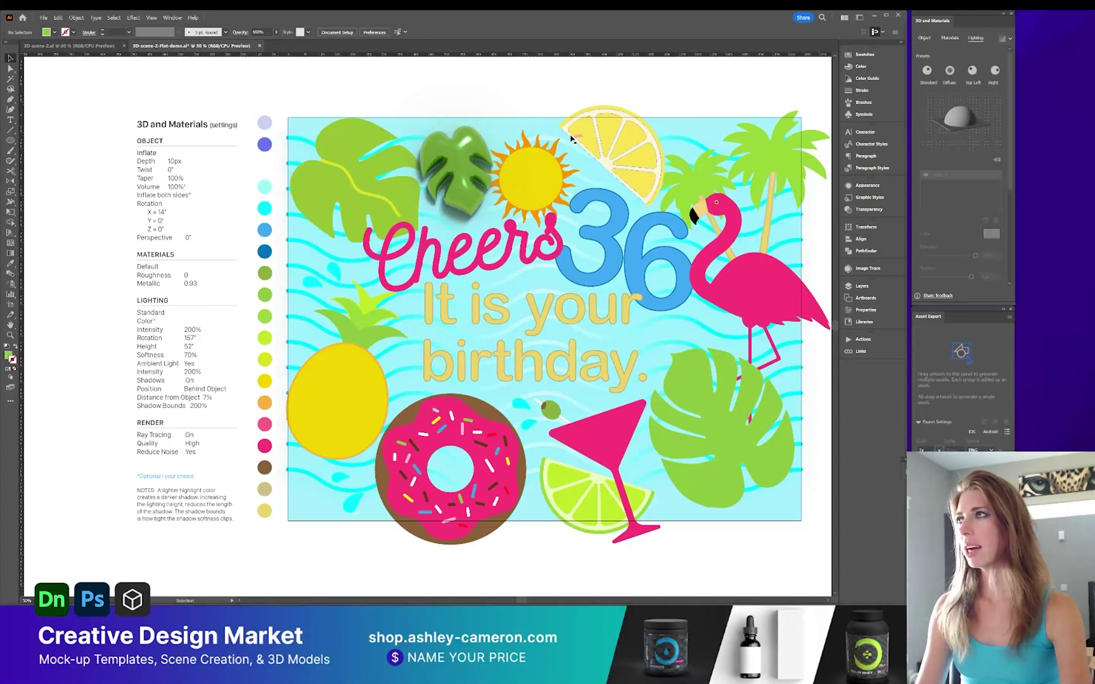
Change the small leaf's light color to the deeper blue #5676FC.
left_click(443, 184)
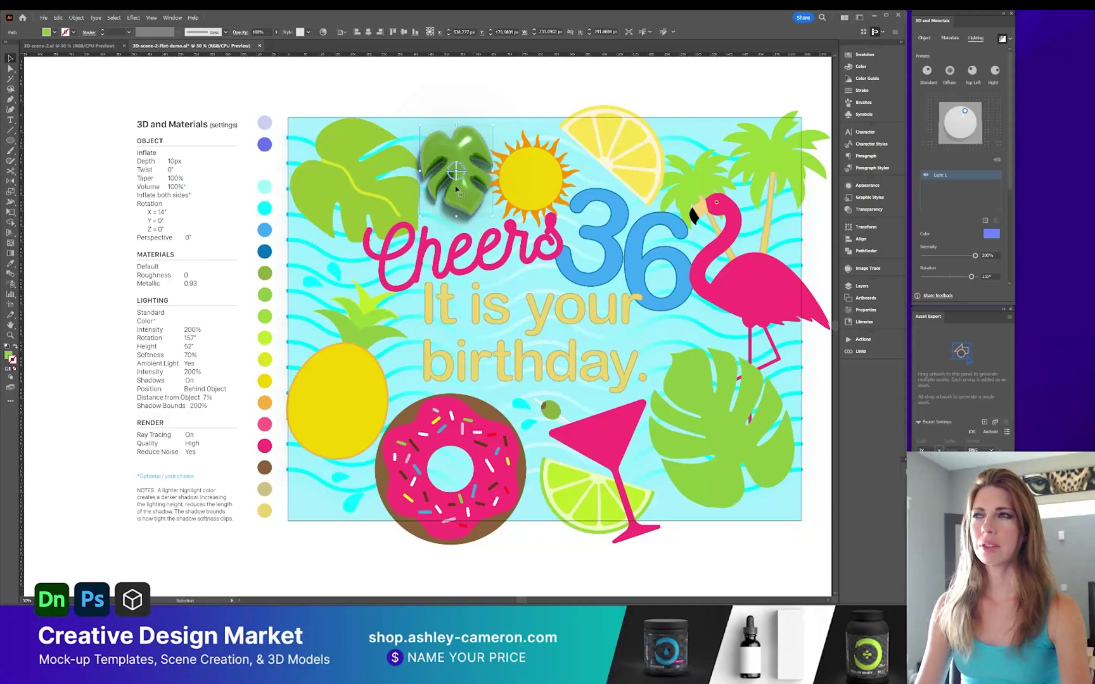
left_click(990, 234)
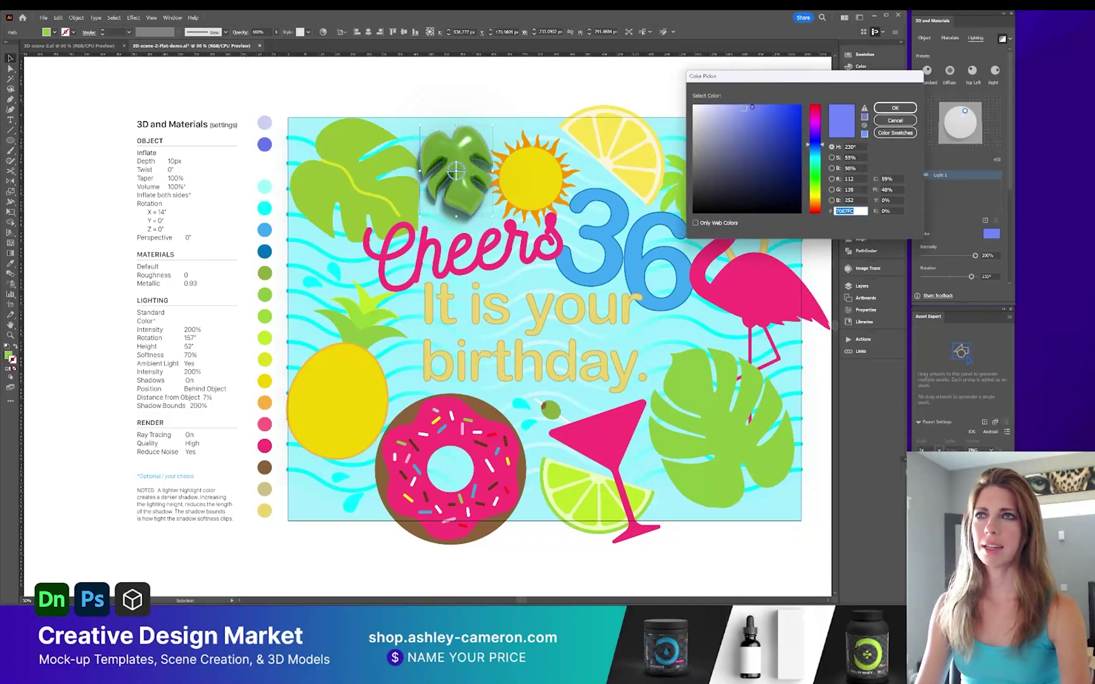
left_click_drag(752, 107, 765, 105)
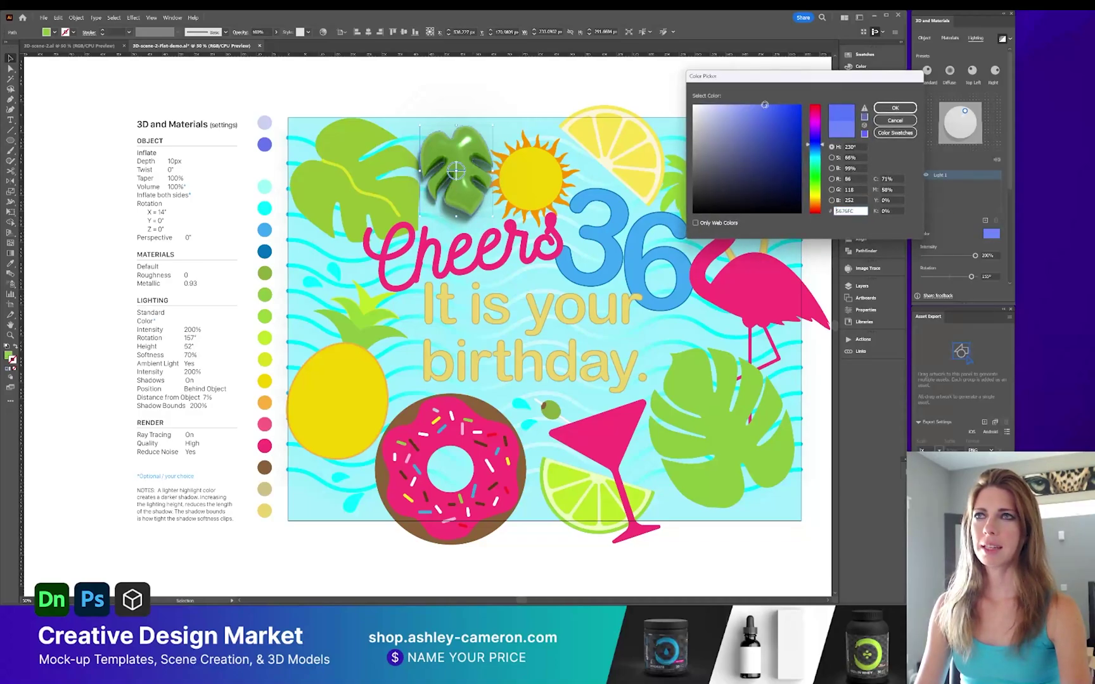
left_click(894, 108)
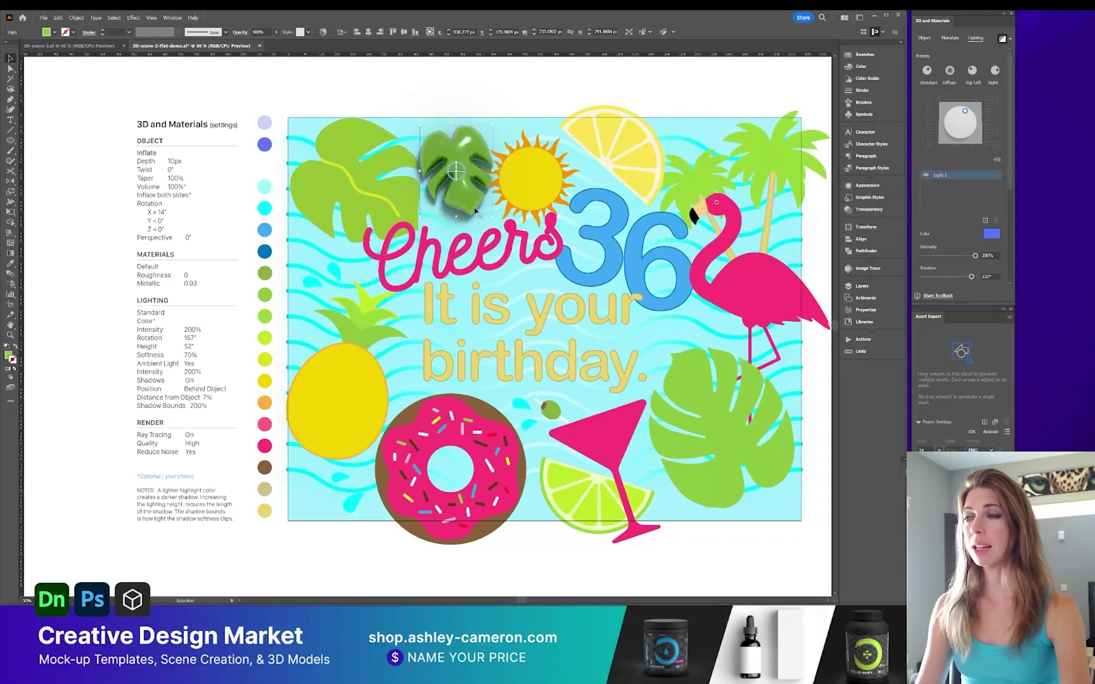
Switch the small leaf's ray-traced rendering off and save its updated look as a new graphic style.
left_click(869, 197)
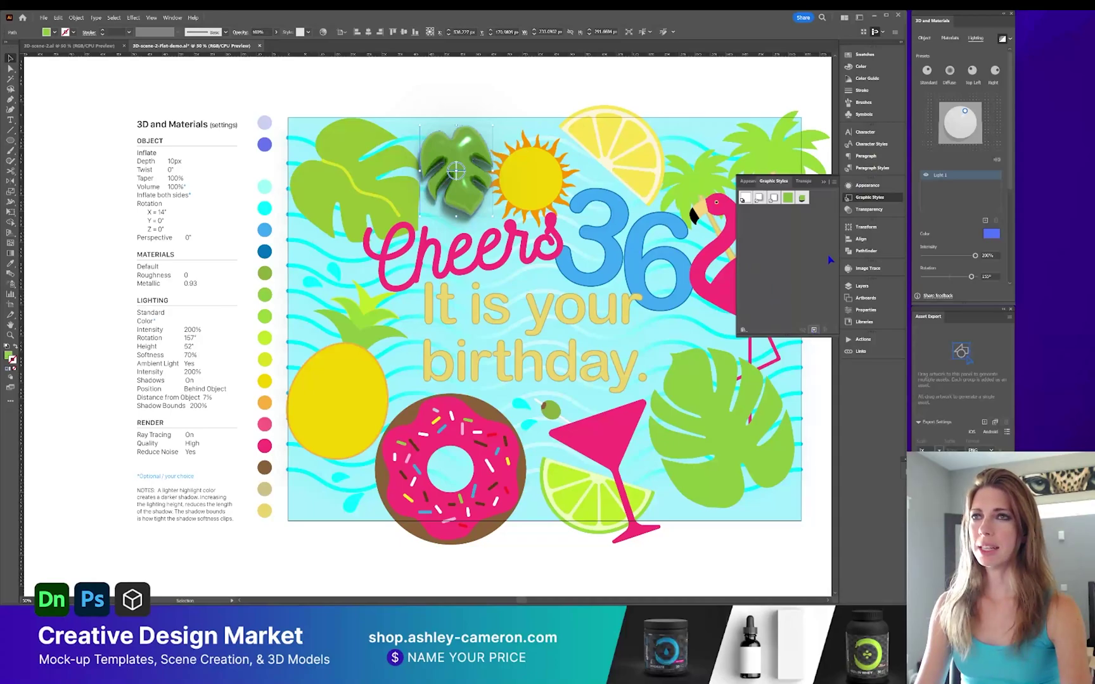
key("ctrl+z")
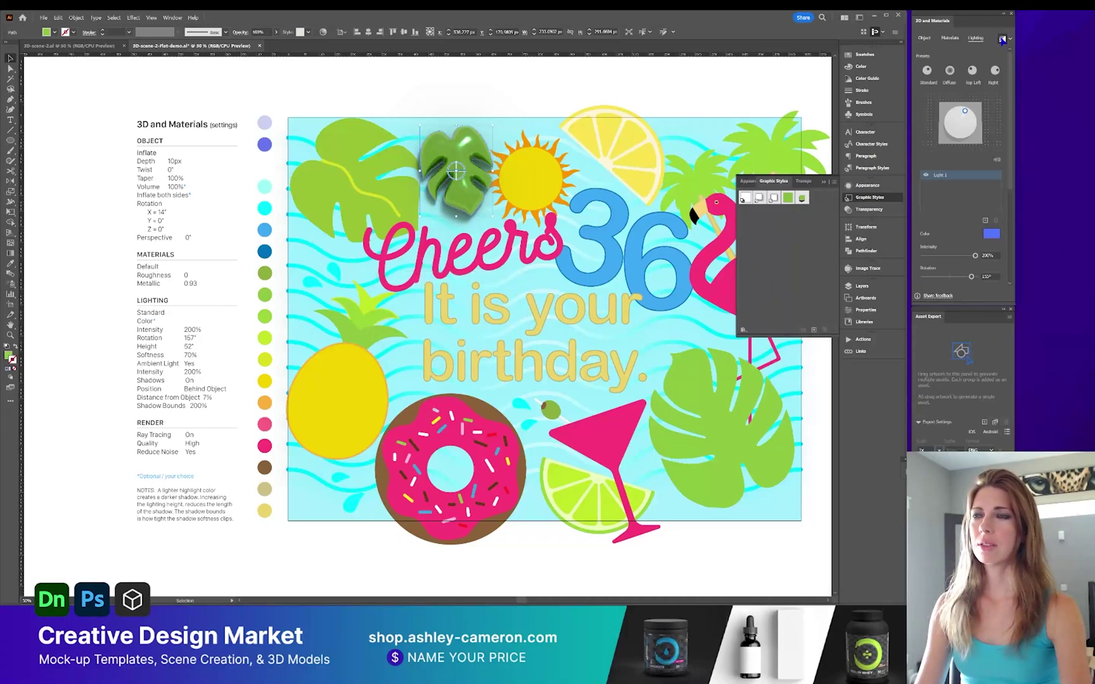
left_click(1001, 38)
left_click(805, 332)
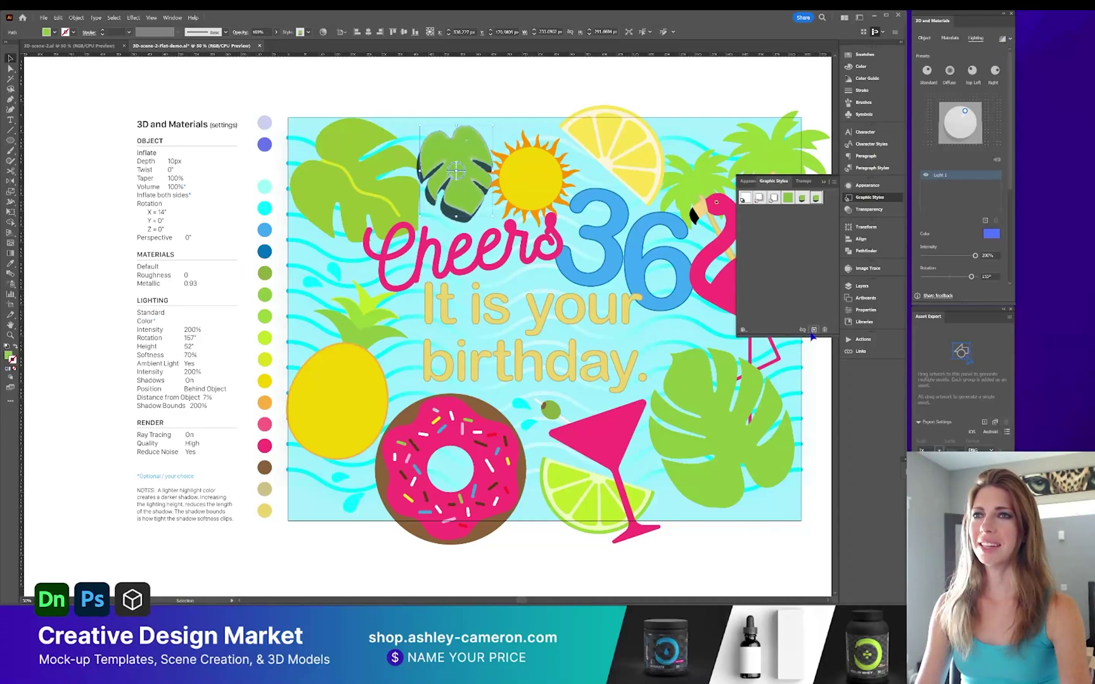
key("ctrl+shift+a")
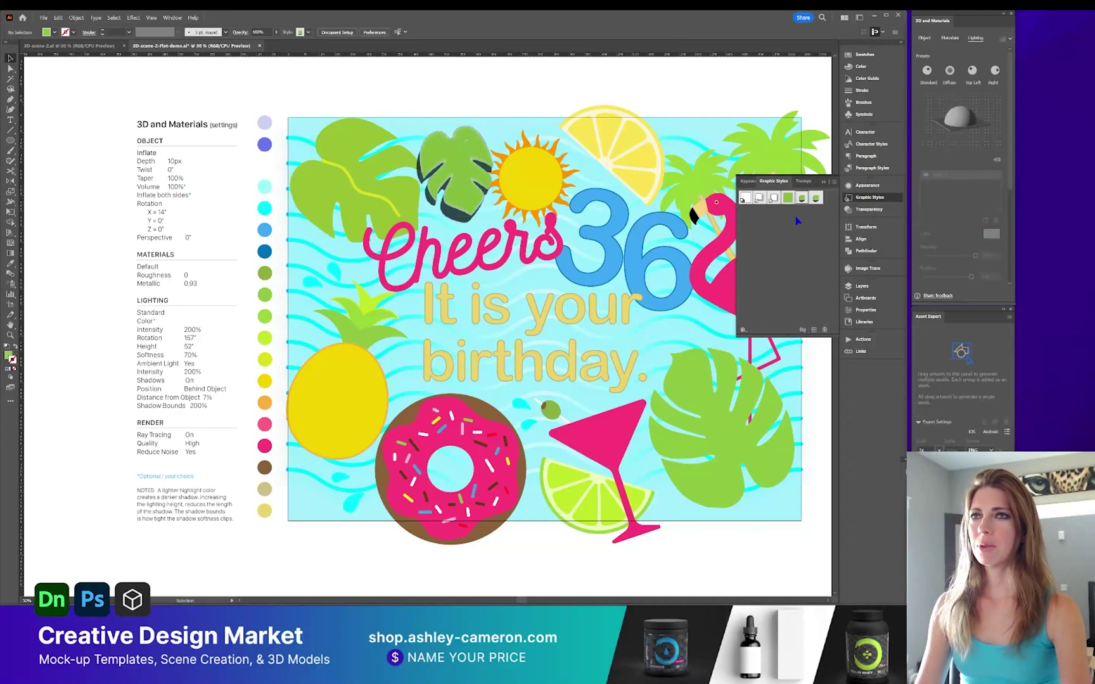
Delete the earlier shadowed leaf graphic style, keeping the one with the deeper blue light, and reselect the small leaf.
left_click(799, 199)
left_click(825, 330)
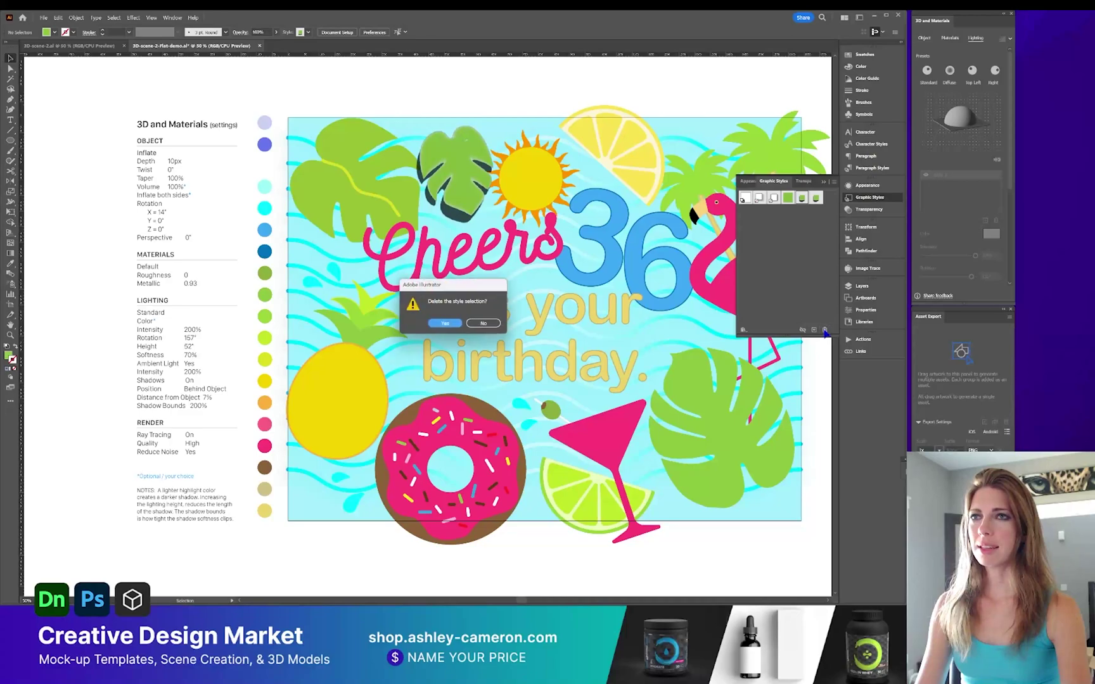
left_click(437, 323)
left_click(454, 193)
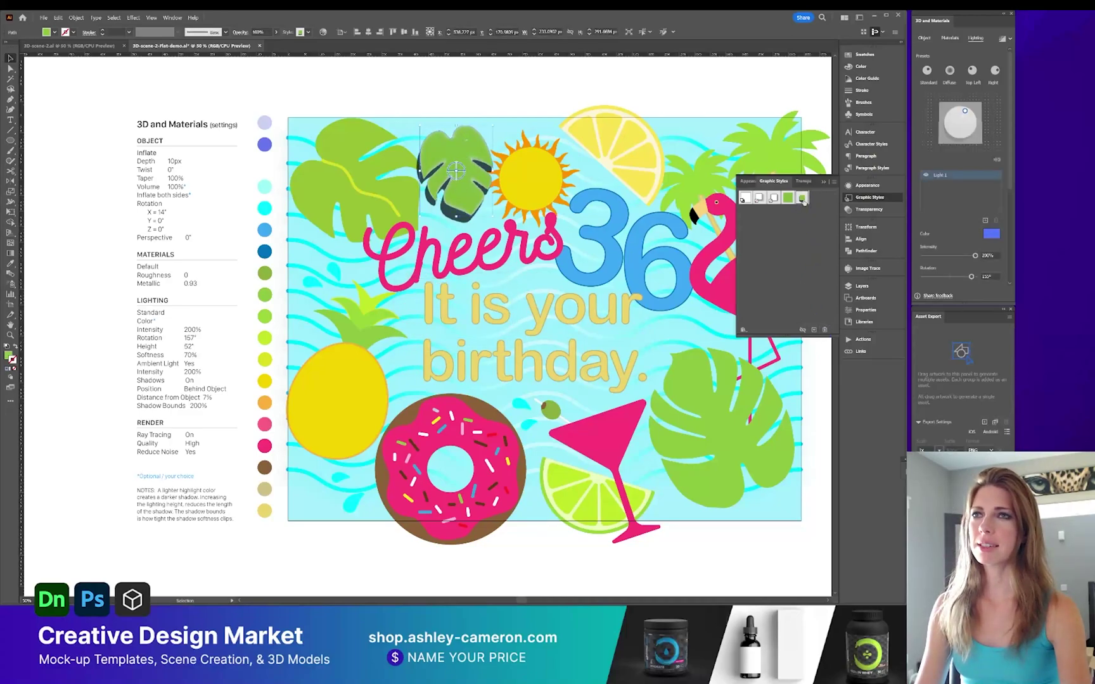
Apply the saved shadowed 3D graphic style to the large monstera leaf beside the small one and inspect it up close.
left_click(313, 172)
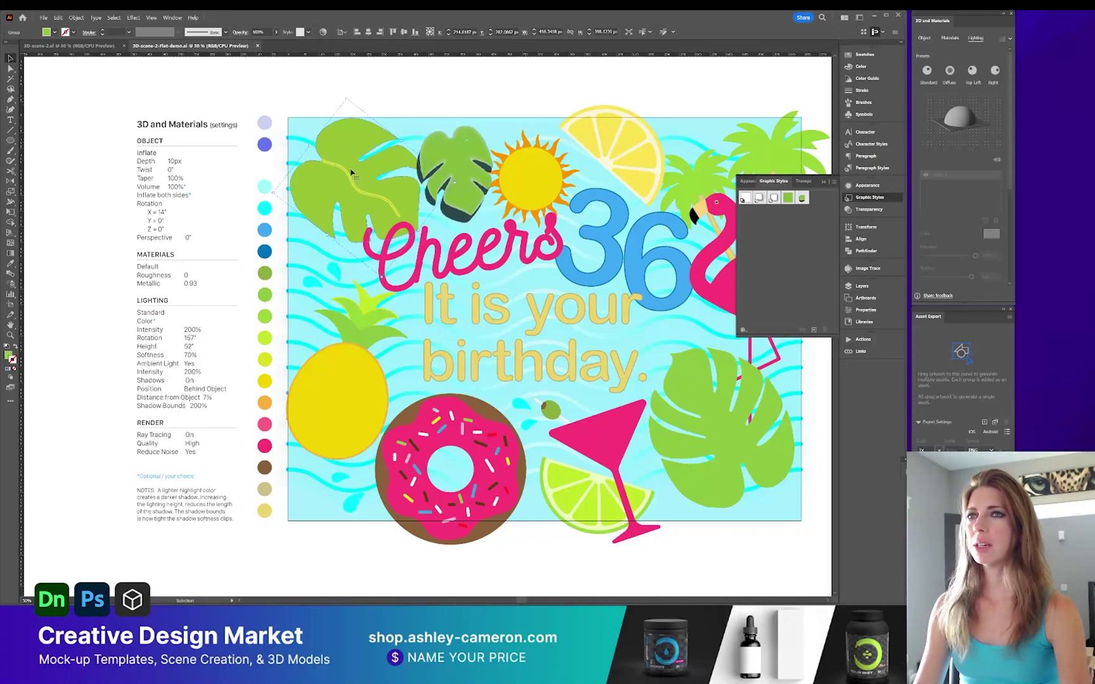
left_click(801, 198)
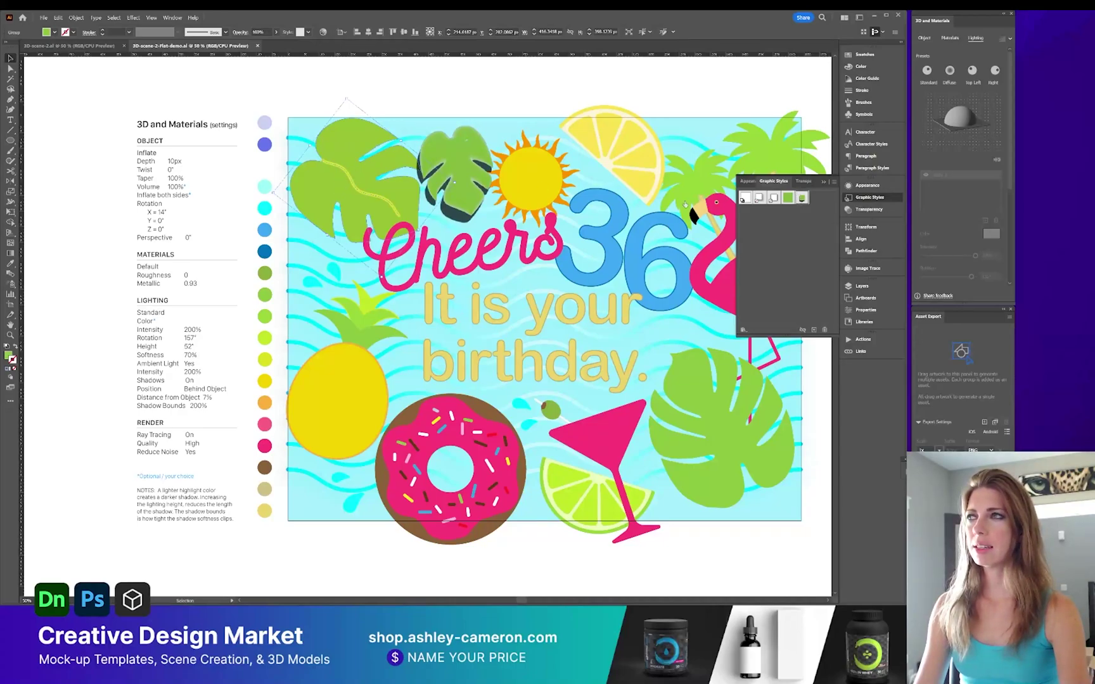
left_click_drag(255, 93, 519, 309)
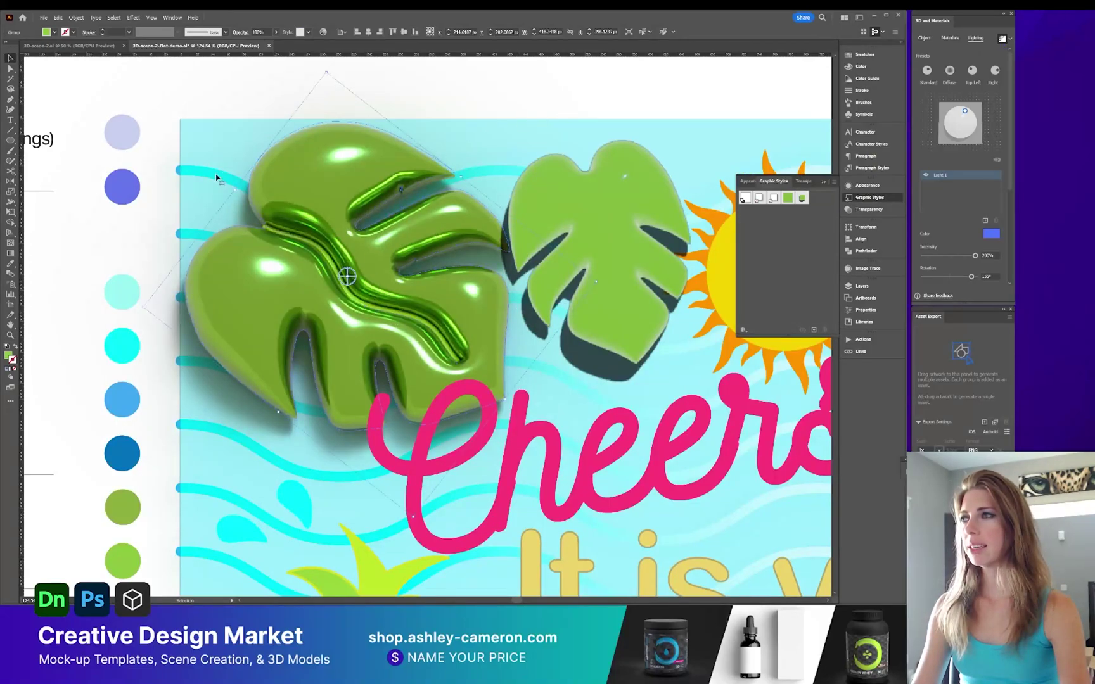
left_click(504, 92)
scroll(505, 92, "down", 3)
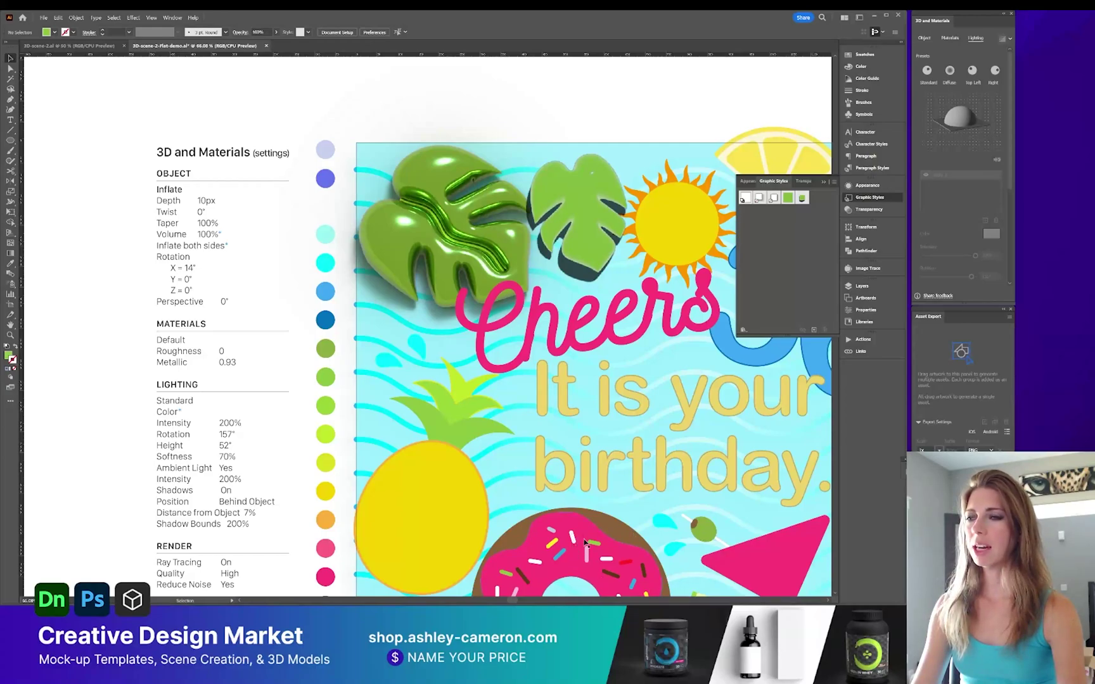
left_click_drag(569, 534, 514, 508)
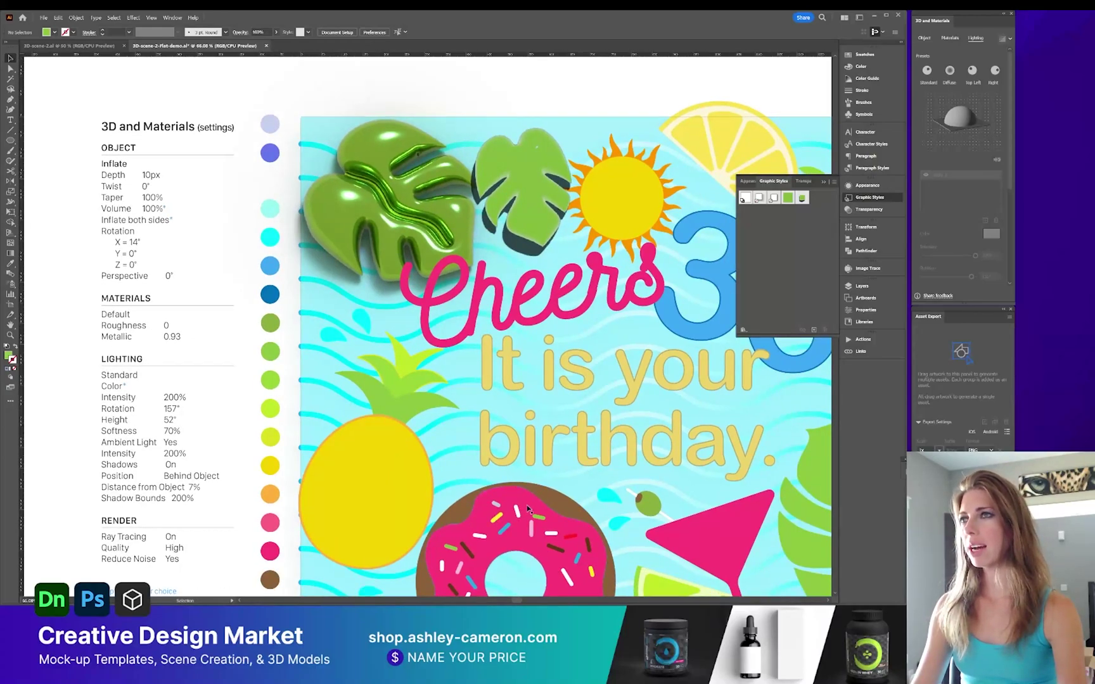
left_click_drag(599, 386, 441, 393)
key("ctrl+minus")
left_click(432, 362)
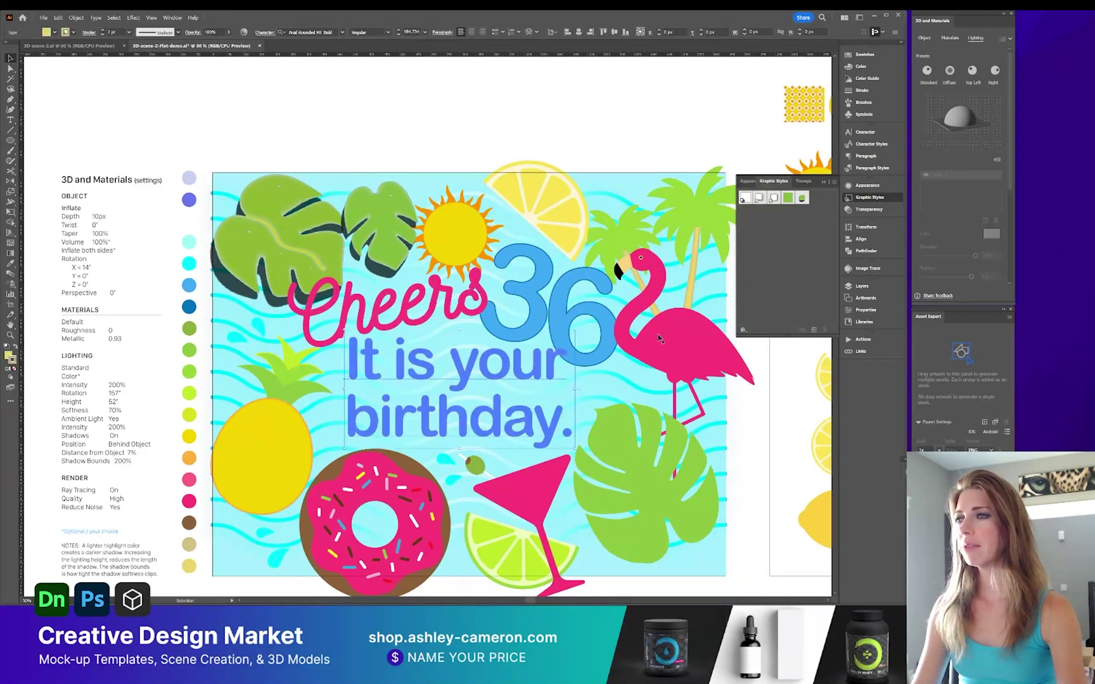
key("Escape")
left_click(448, 372)
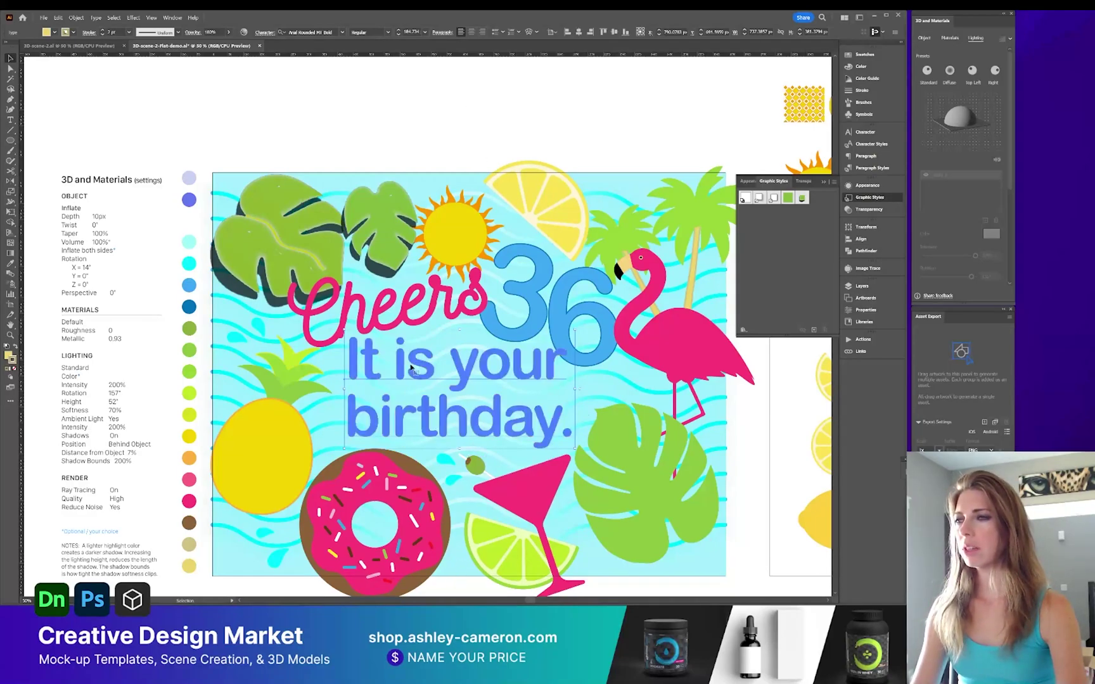
Apply the saved shadowed 3D graphic style to the sun, the lemon slice and the palm trees.
left_click(500, 226)
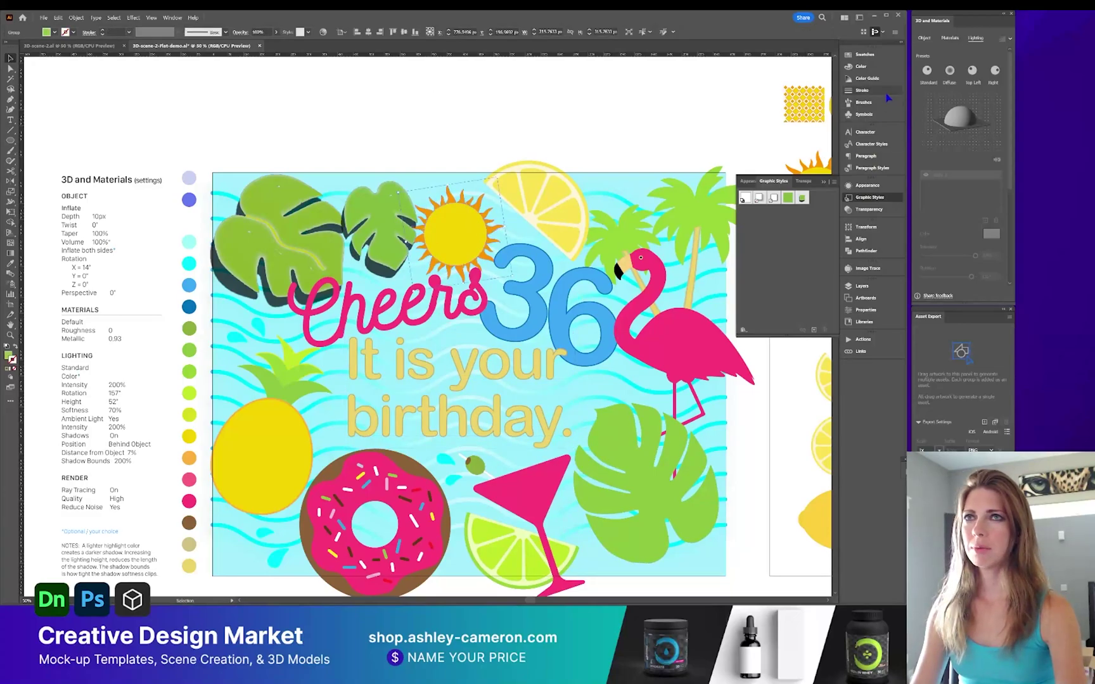
left_click(802, 198)
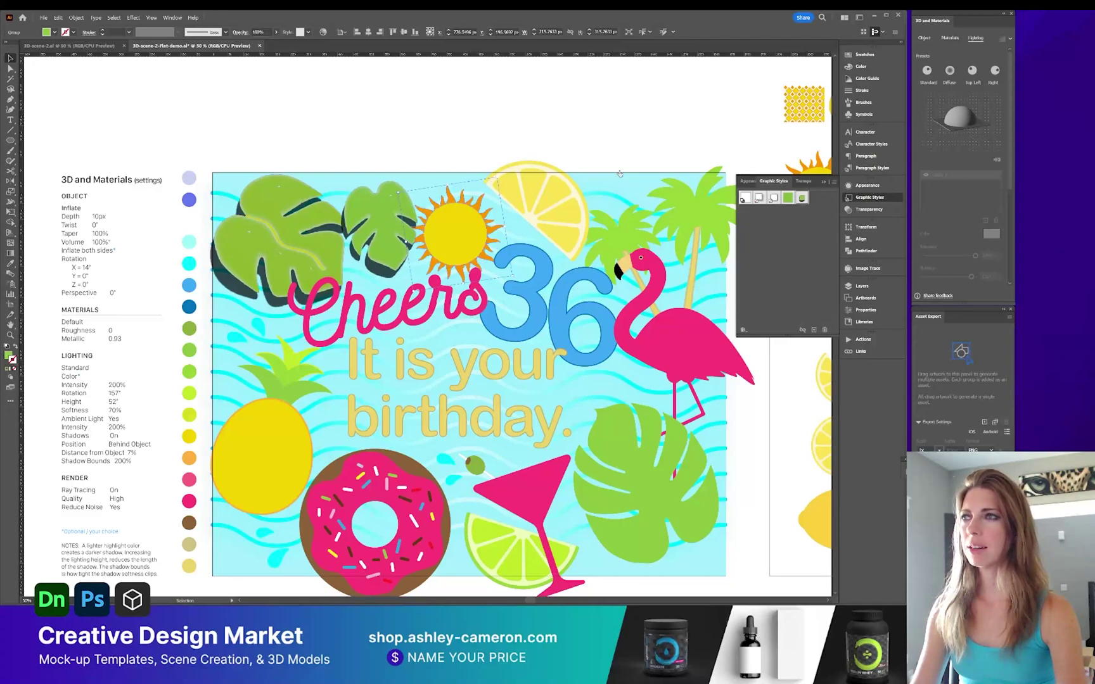
left_click(560, 190)
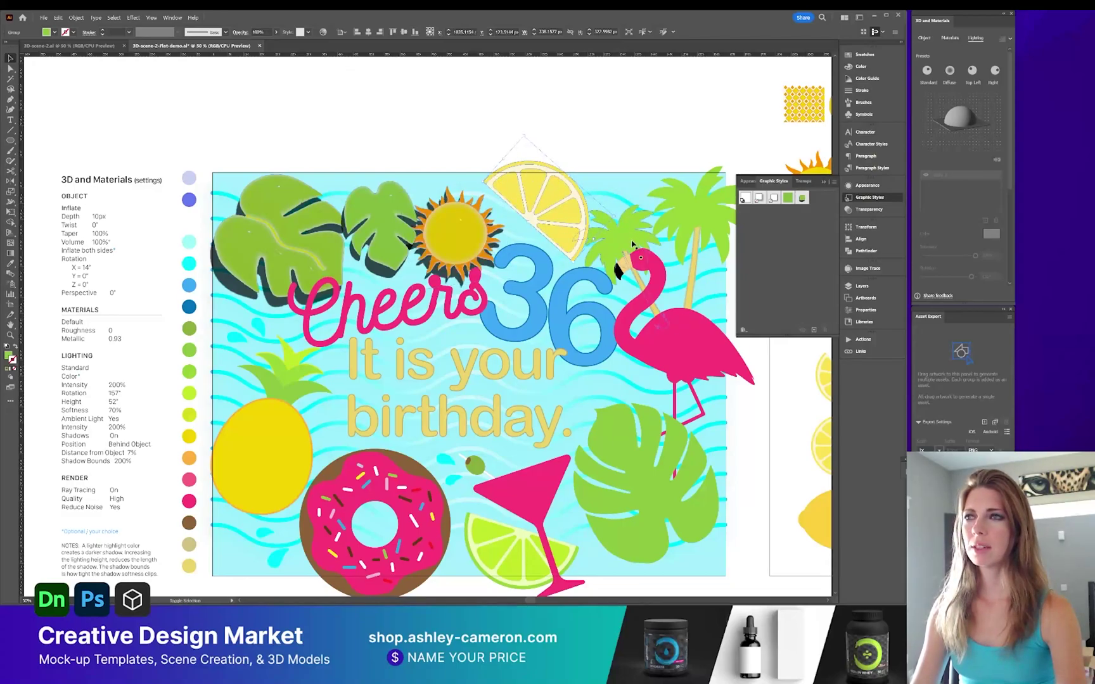
left_click(634, 247, "shift")
left_click(702, 203, "shift")
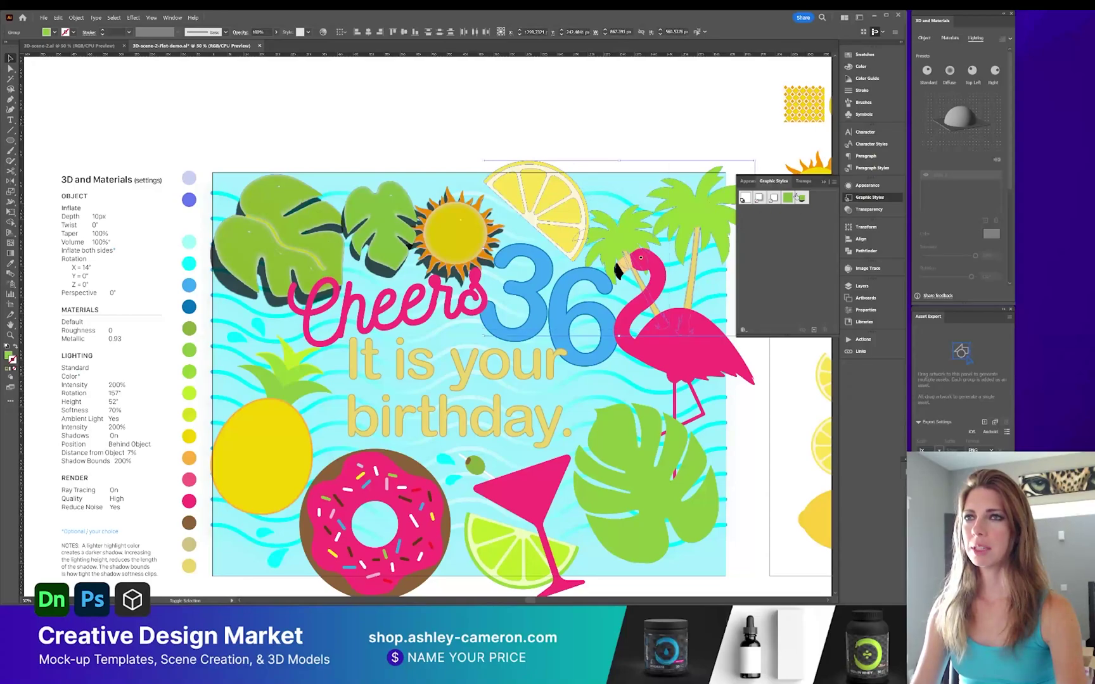
left_click(802, 199)
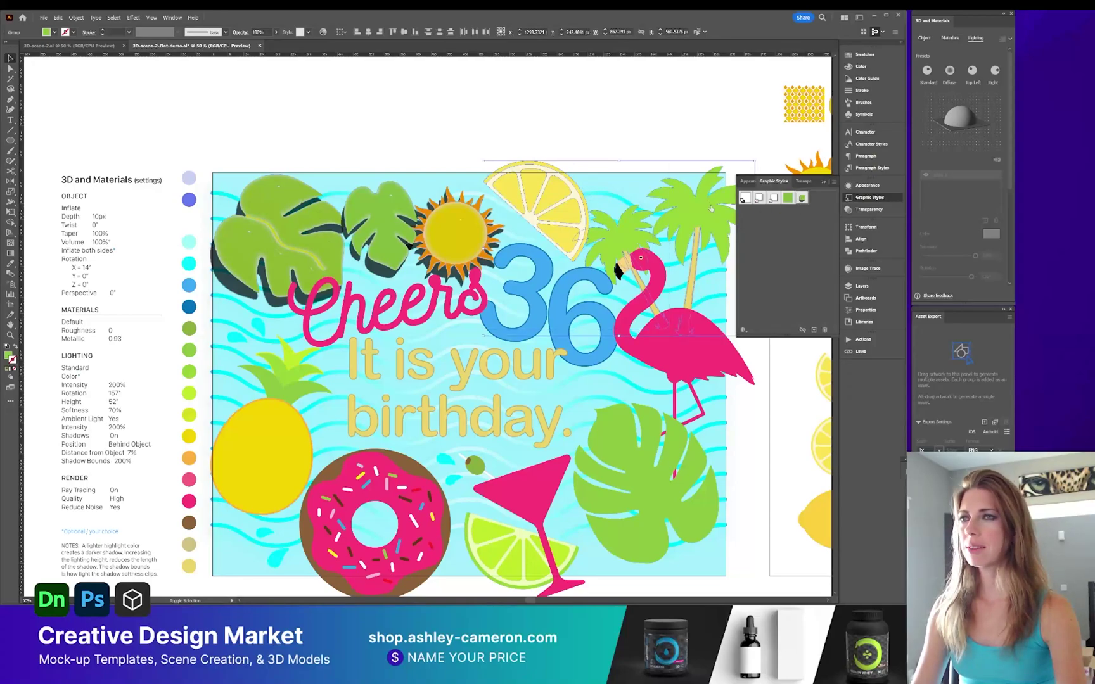
Select the flamingo for closer work on its 3D look.
left_click_drag(711, 208, 693, 199)
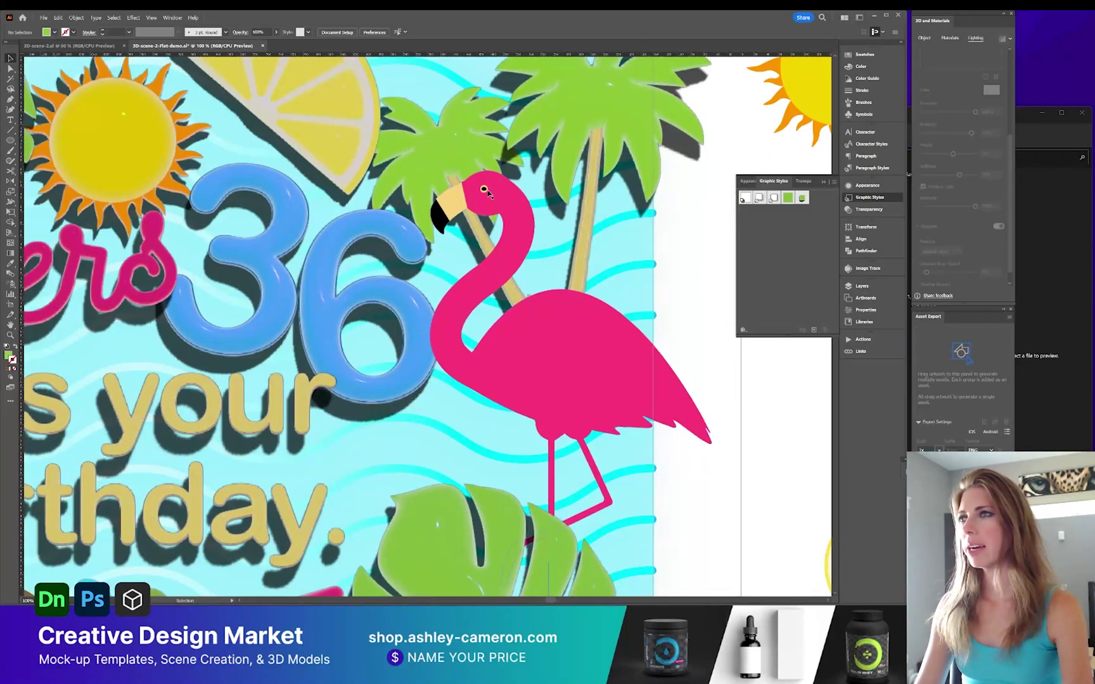
left_click(483, 190)
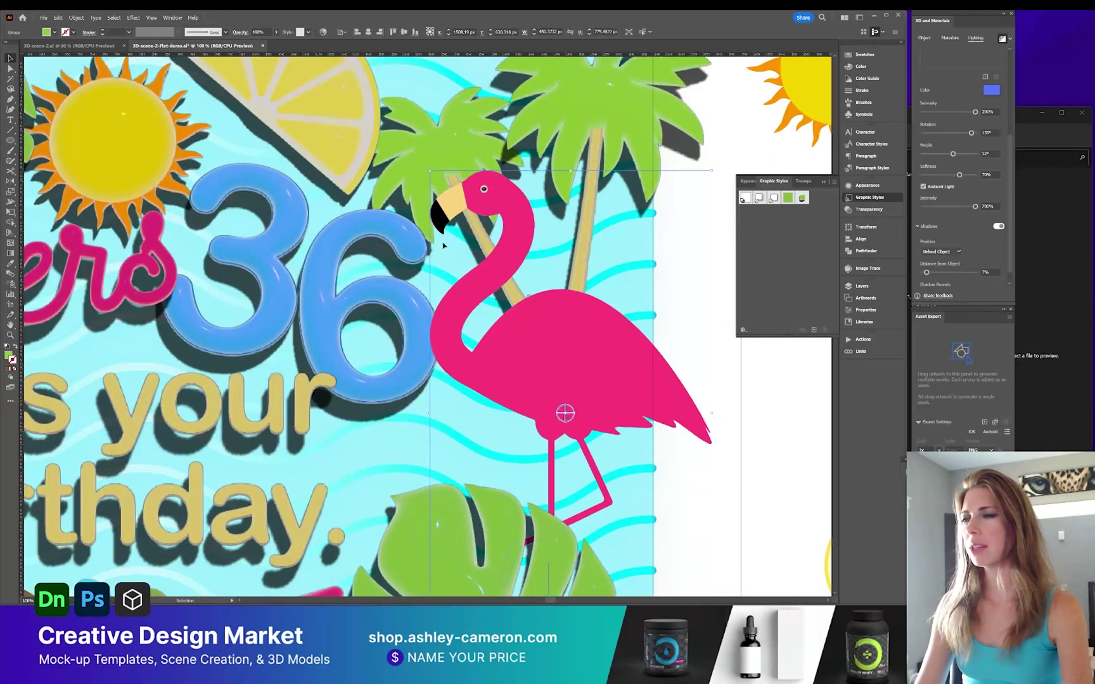
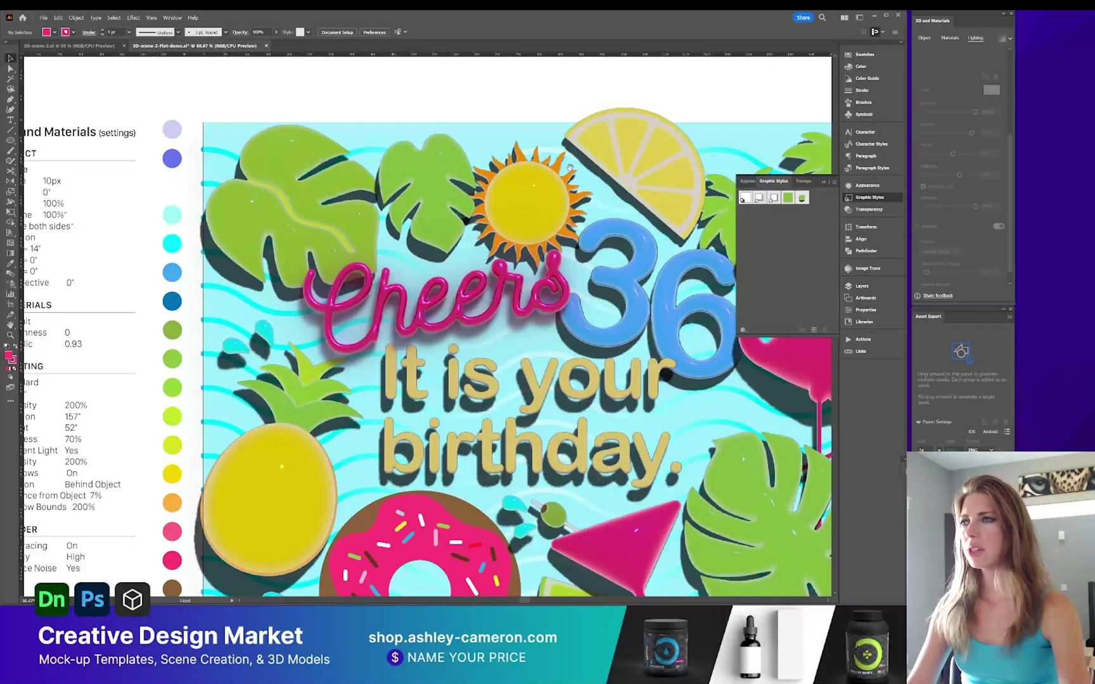
Convert the black Cheers text above the artboard to outlines.
scroll(469, 215, "right", 3)
left_click(479, 214)
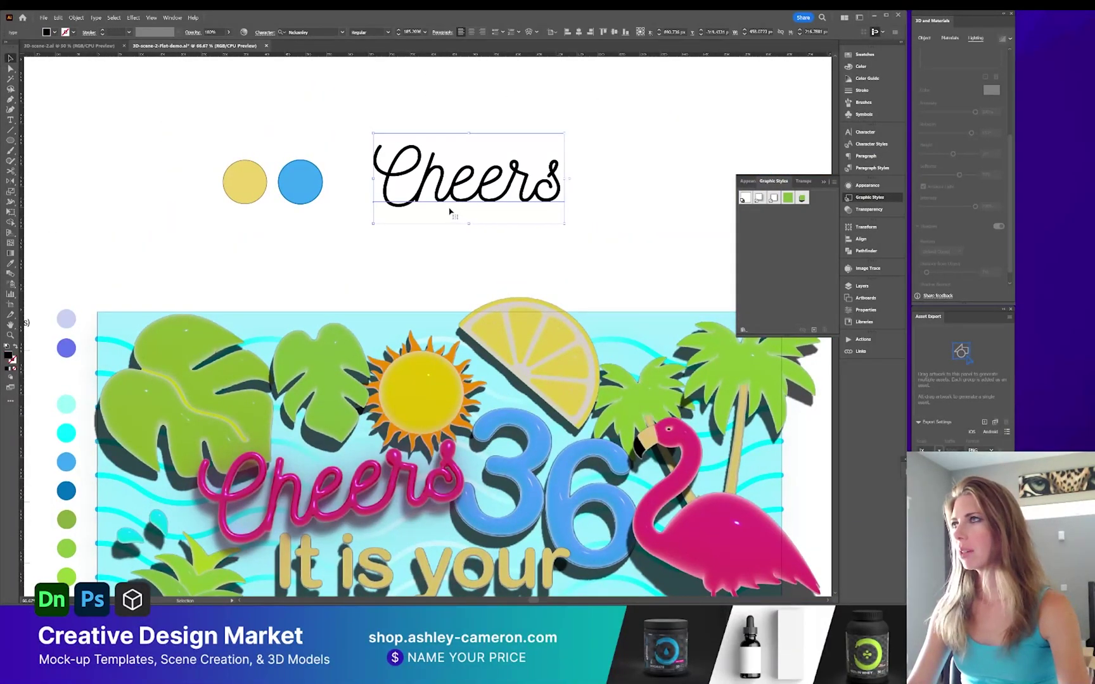
double_click(475, 178)
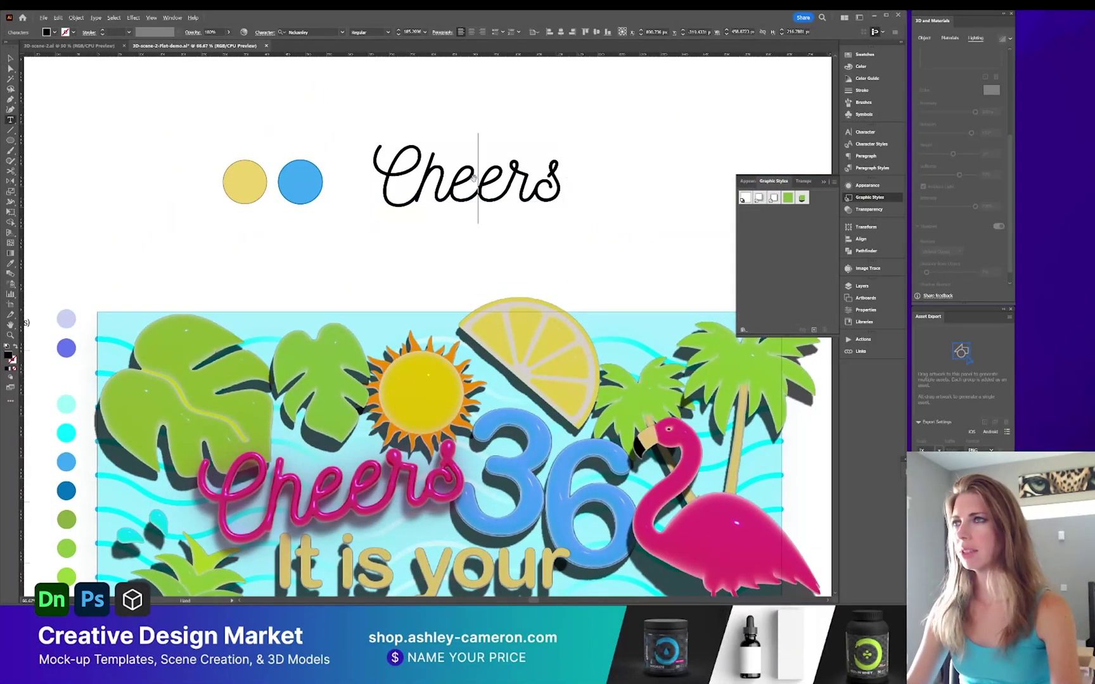
key("Escape")
key("ctrl+plus")
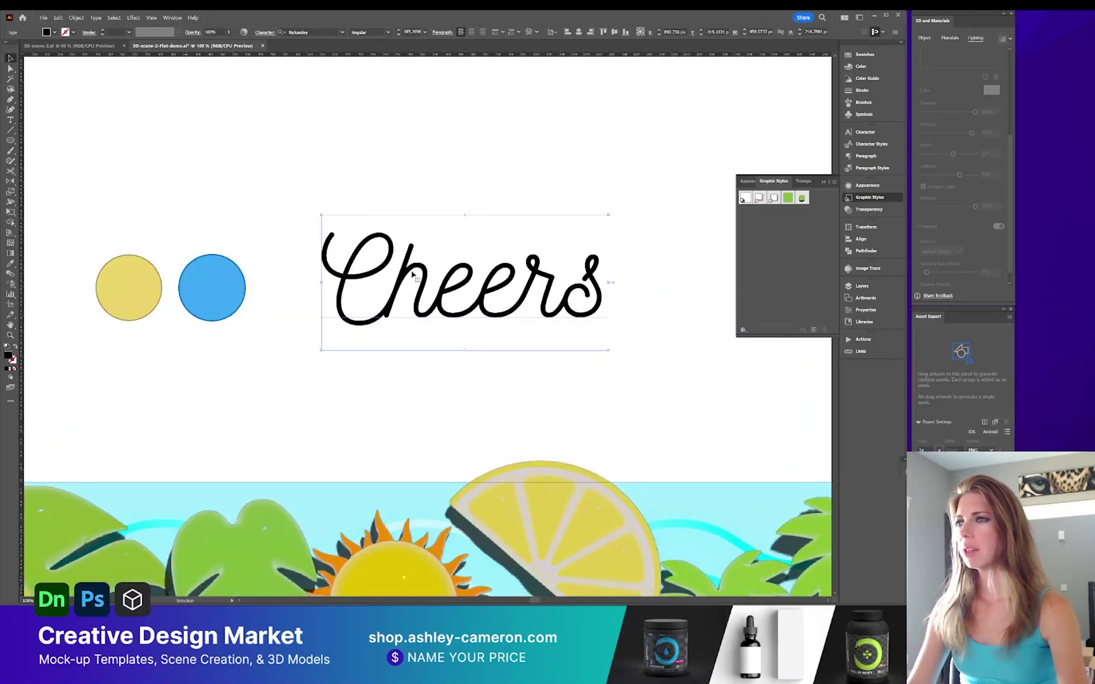
left_click(96, 18)
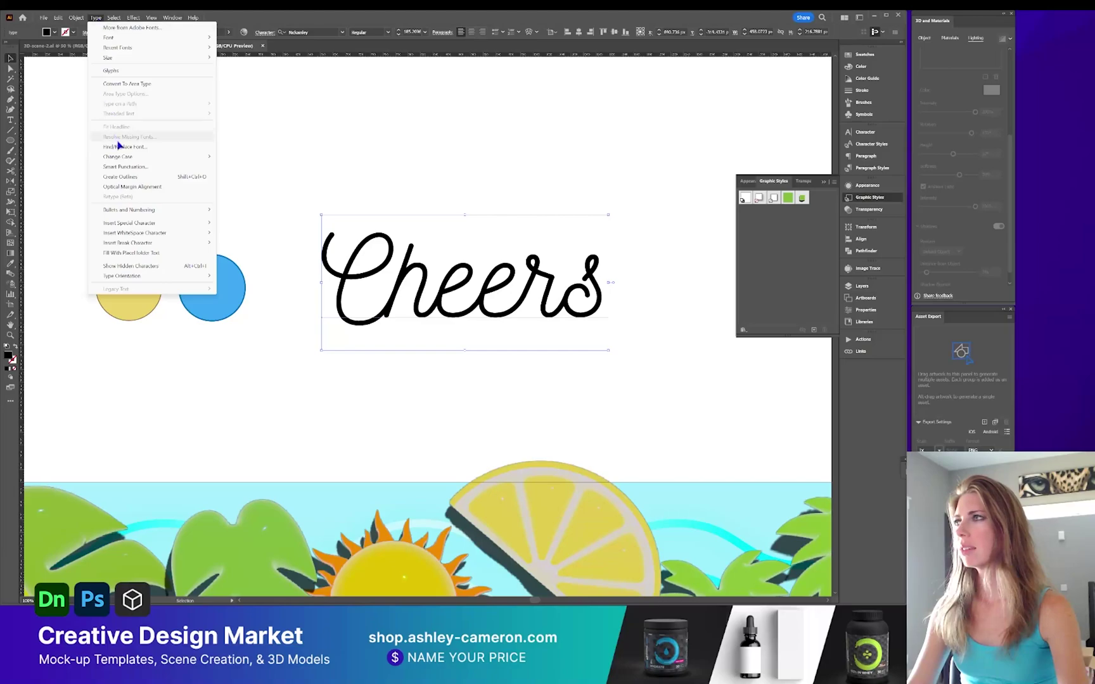
left_click(140, 177)
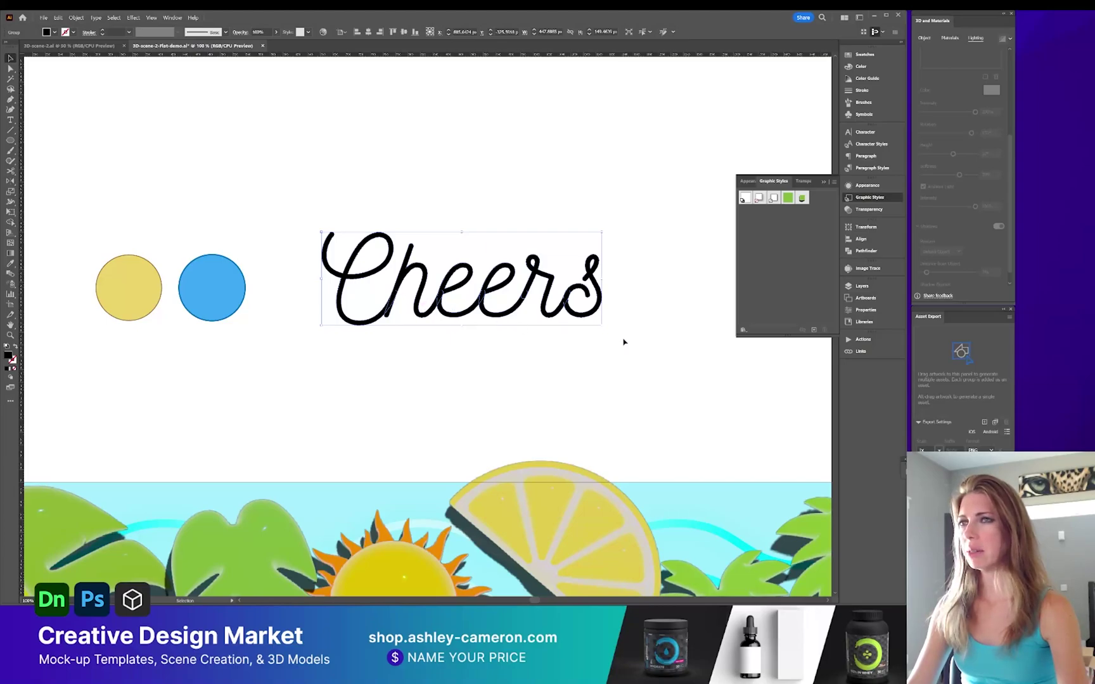
Unite the outlined black Cheers letters into one compound shape and give it a black stroke to thicken it.
left_click(865, 251)
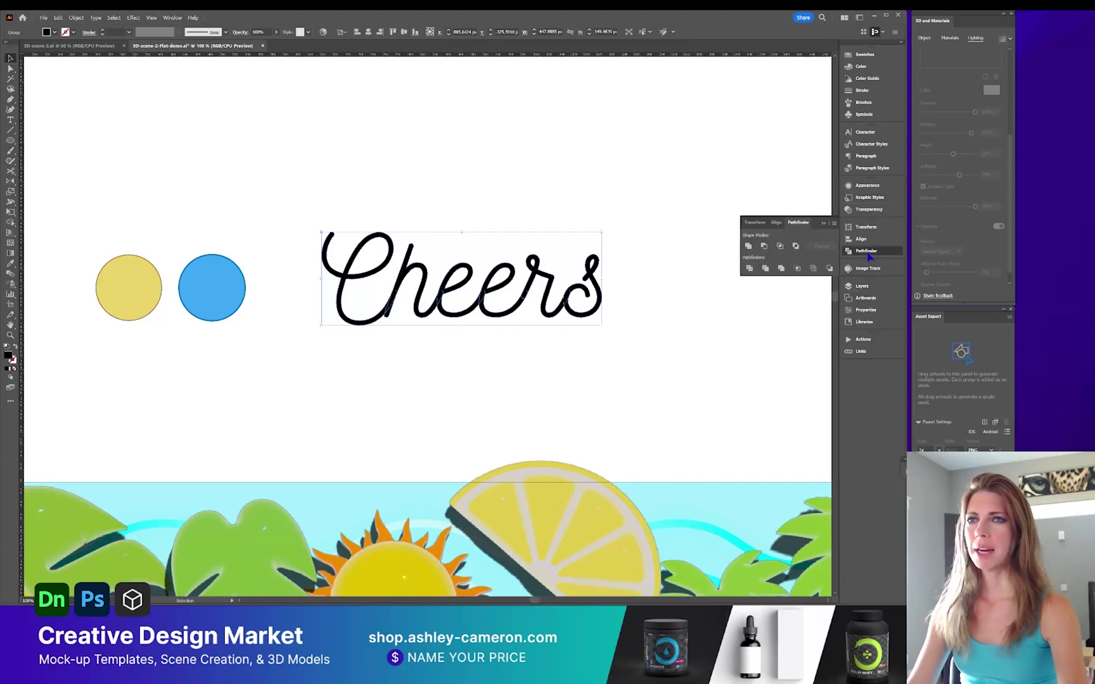
left_click(748, 247)
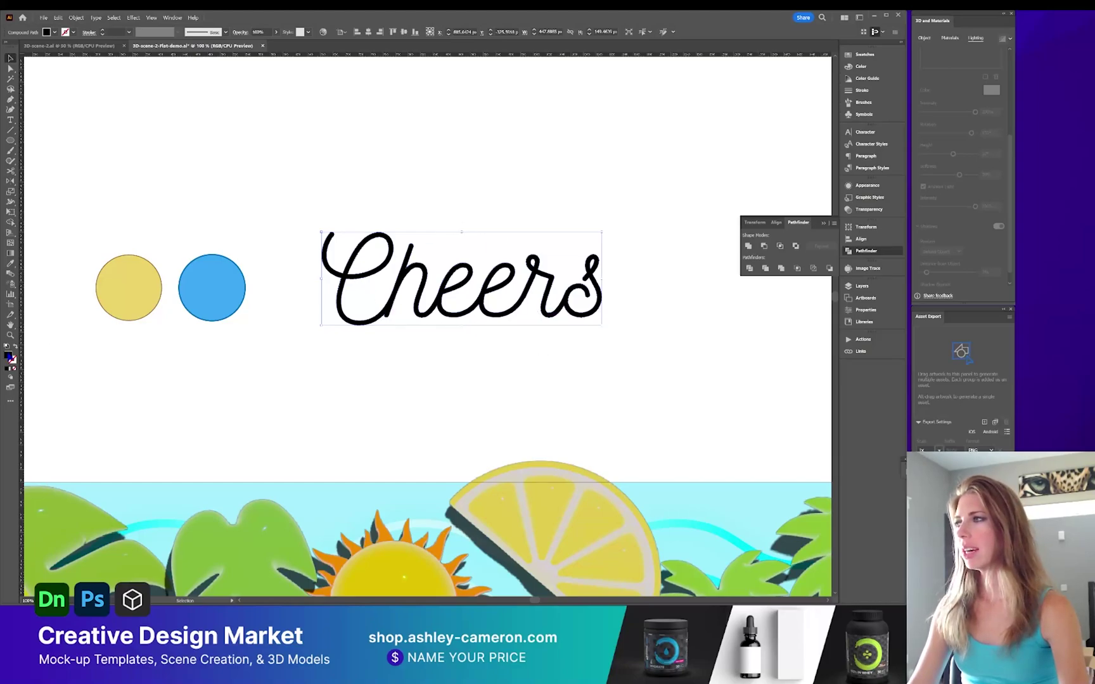
left_click_drag(8, 355, 12, 361)
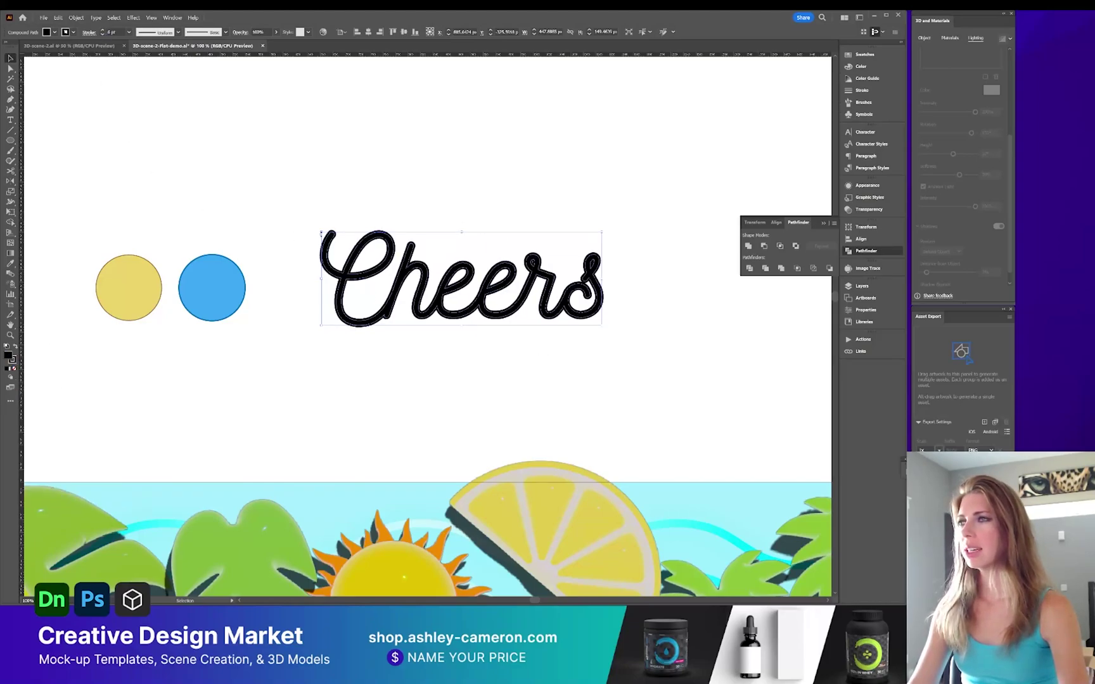
Inspect the stroke colour, weight and alignment settings of the pink 3D Cheers lettering on the artboard.
left_click_drag(449, 215, 551, 37)
left_click_drag(472, 211, 507, 188)
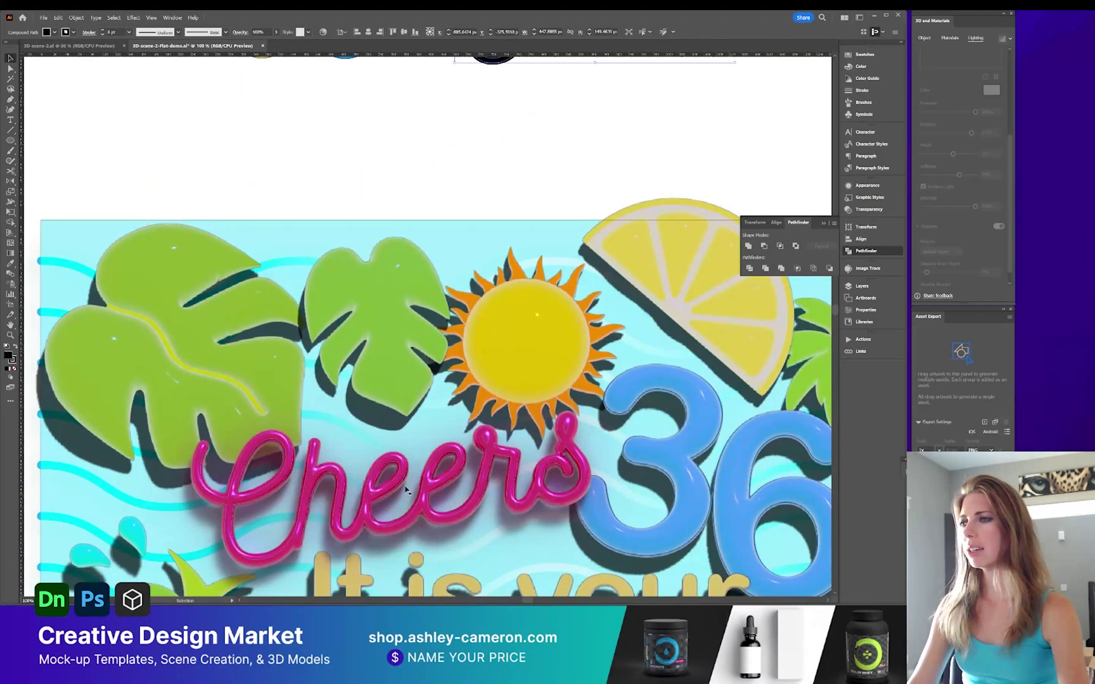
left_click(385, 470)
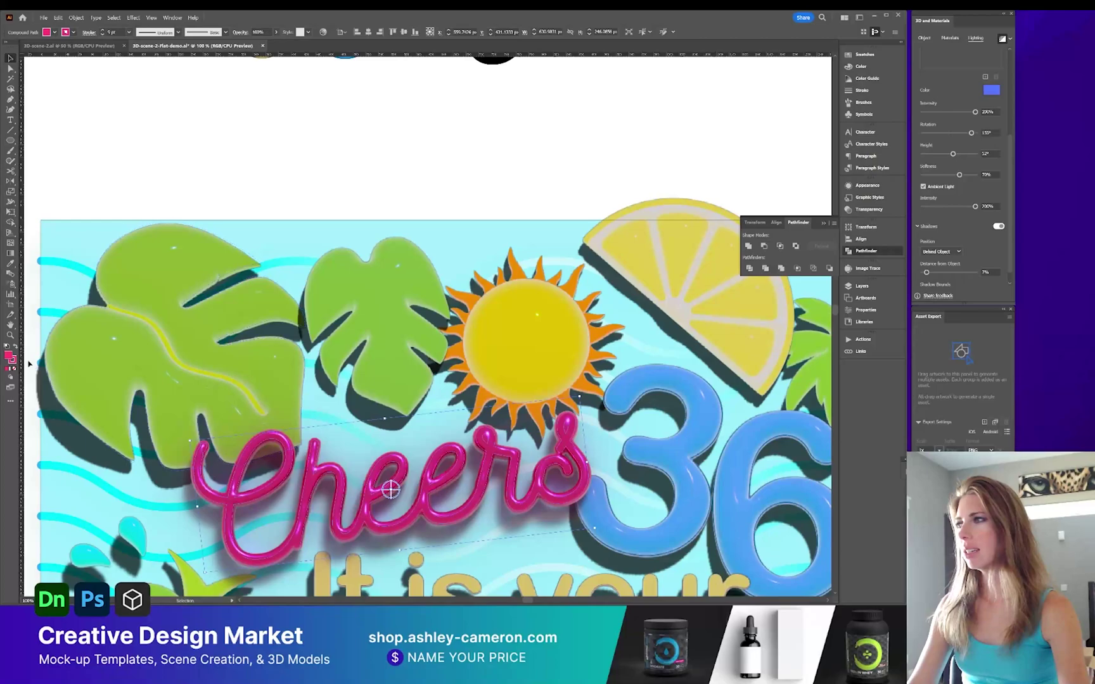
key("x")
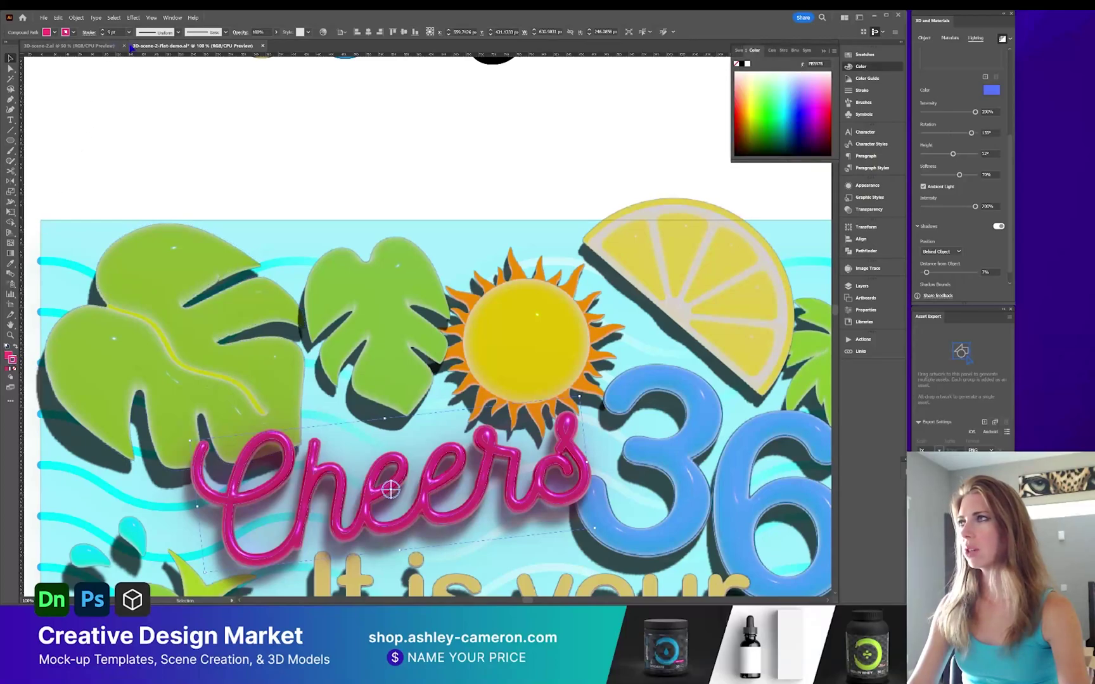
left_click(872, 90)
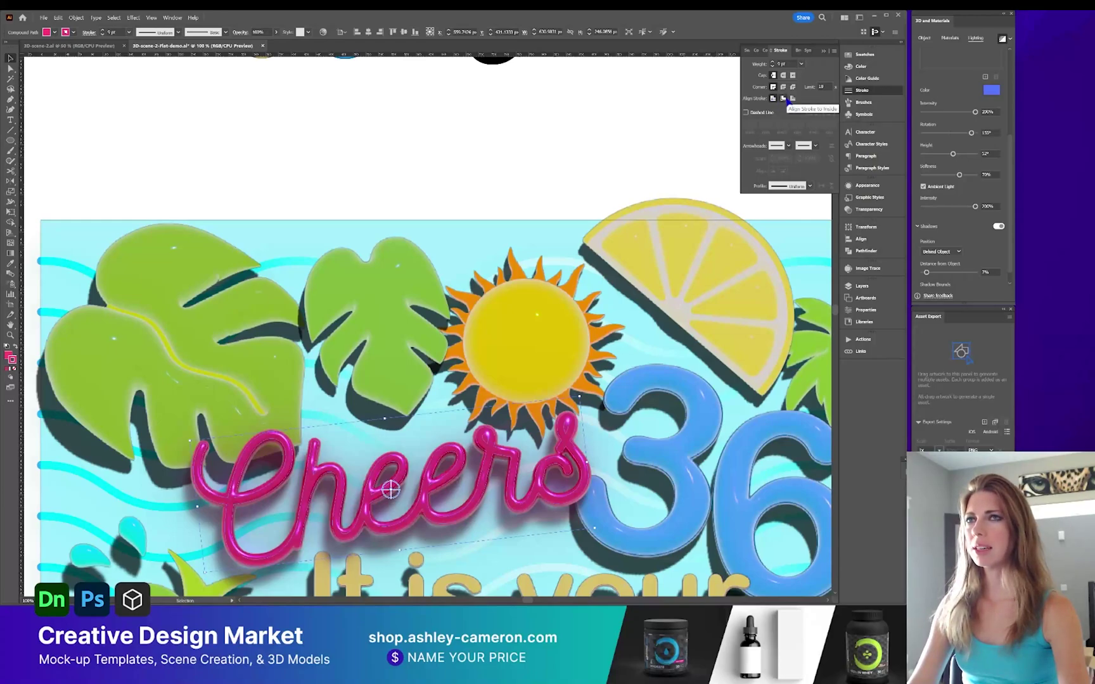
left_click(606, 164)
Select the "It is your birthday." text and render it with ray tracing.
scroll(106, 401, "down", 3)
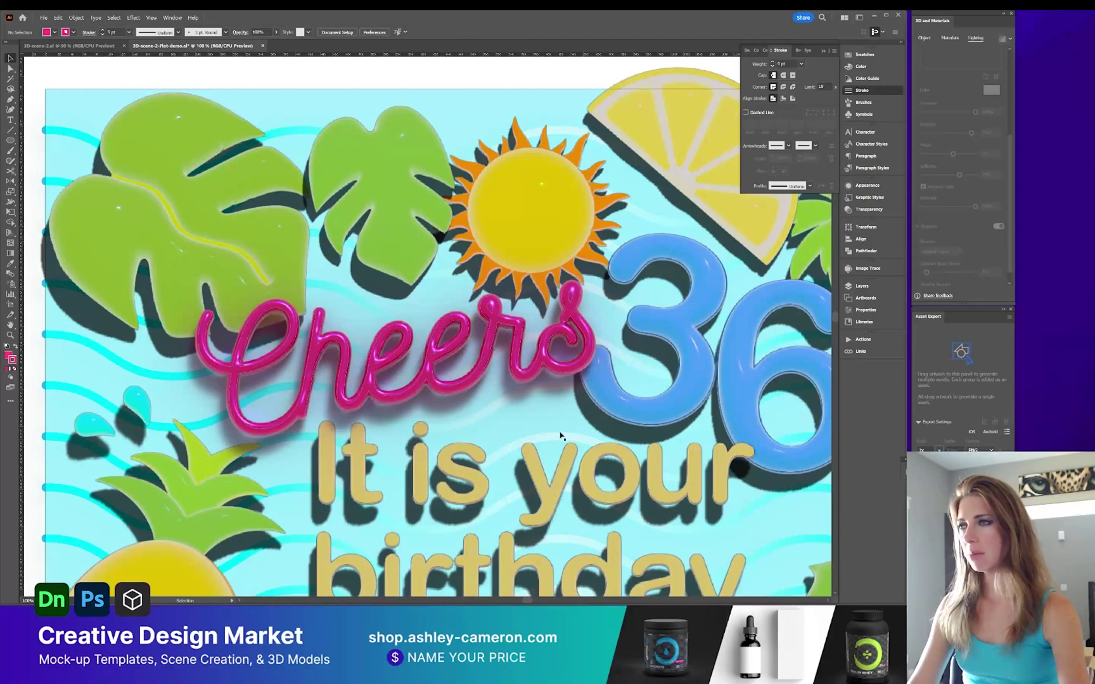
scroll(541, 447, "down", 5)
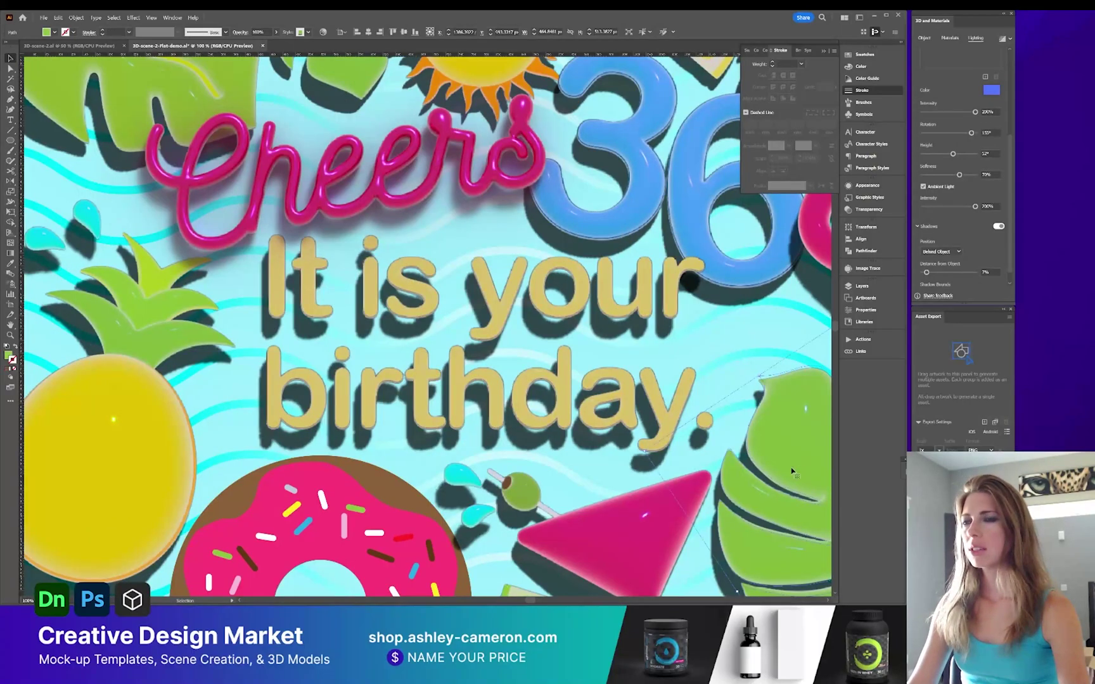
left_click(544, 313)
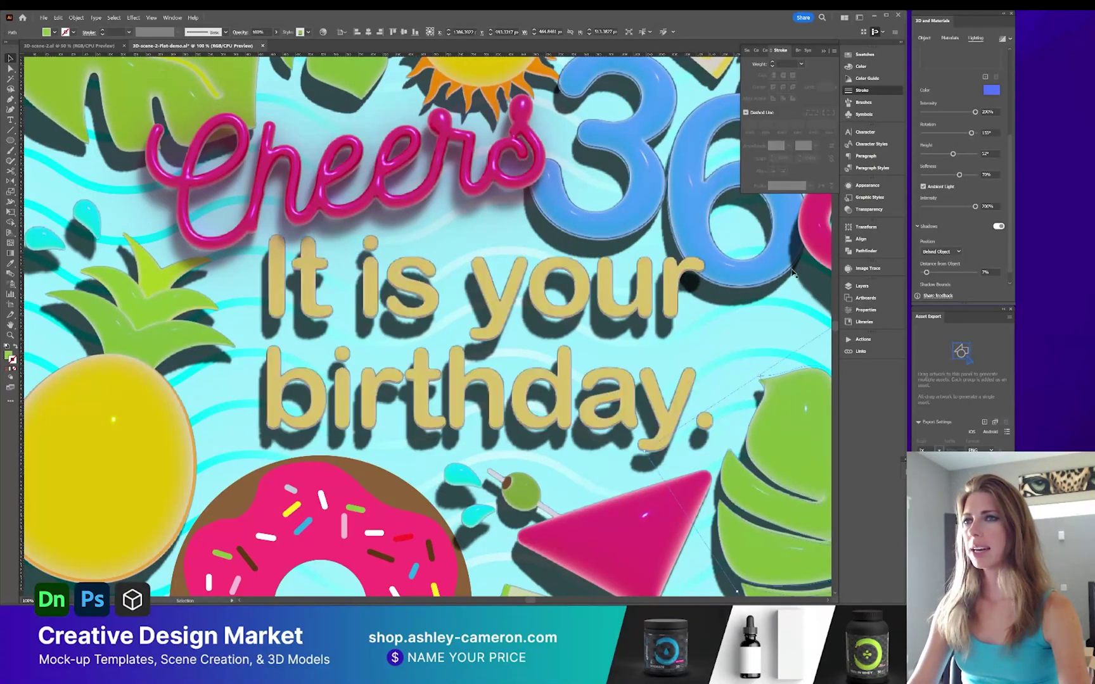
left_click_drag(786, 357, 717, 376)
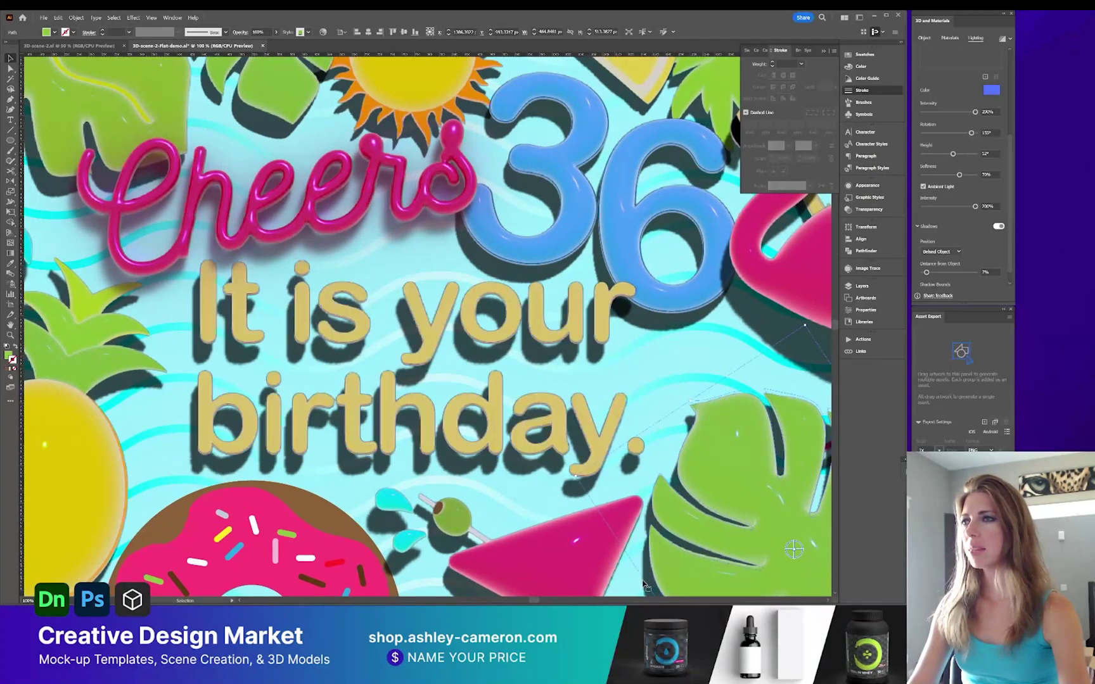
left_click(267, 480)
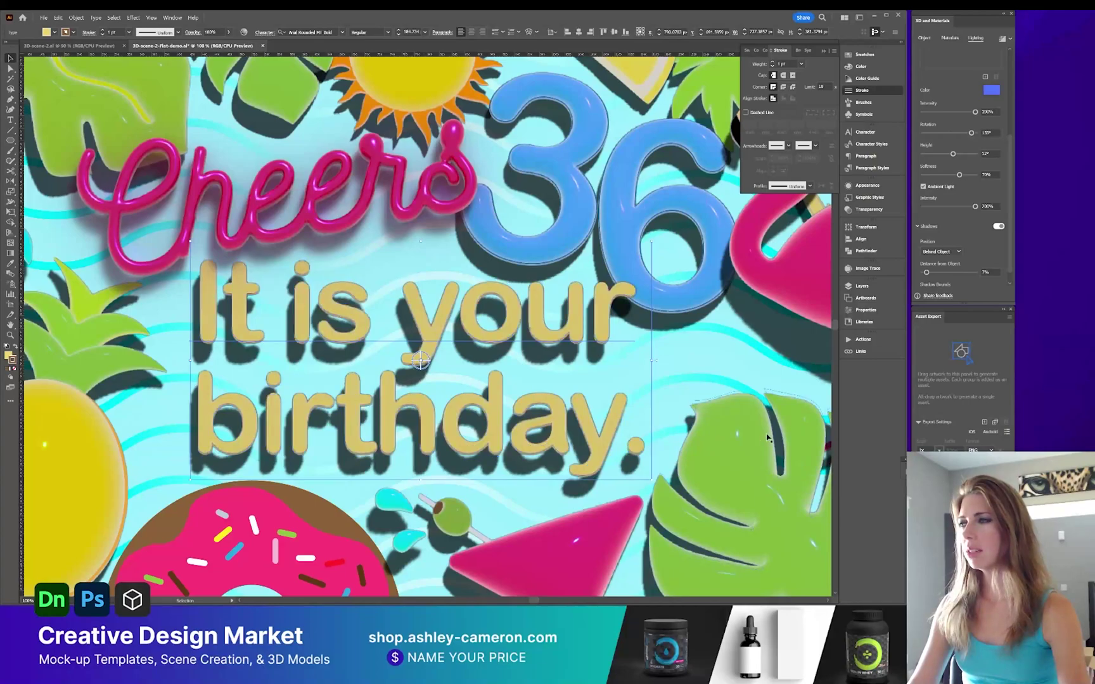
scroll(766, 437, "down", 1)
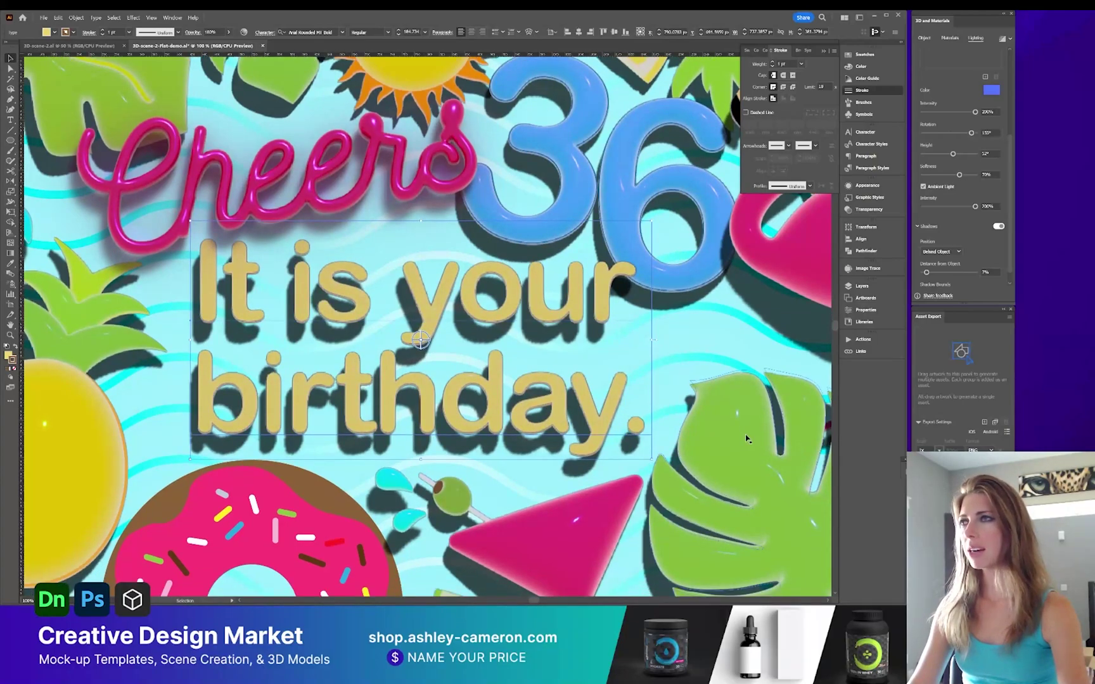
left_click(1001, 39)
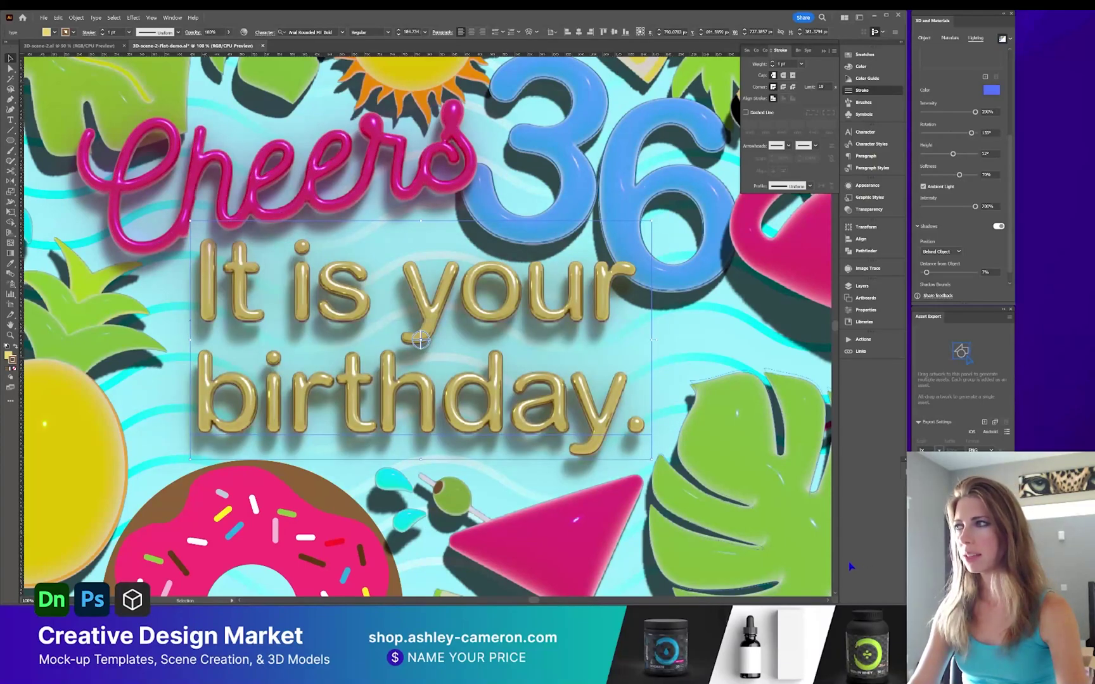
Separate the donut artwork so its brown base, pink icing and group of sprinkles can each be selected individually.
left_click(14, 369)
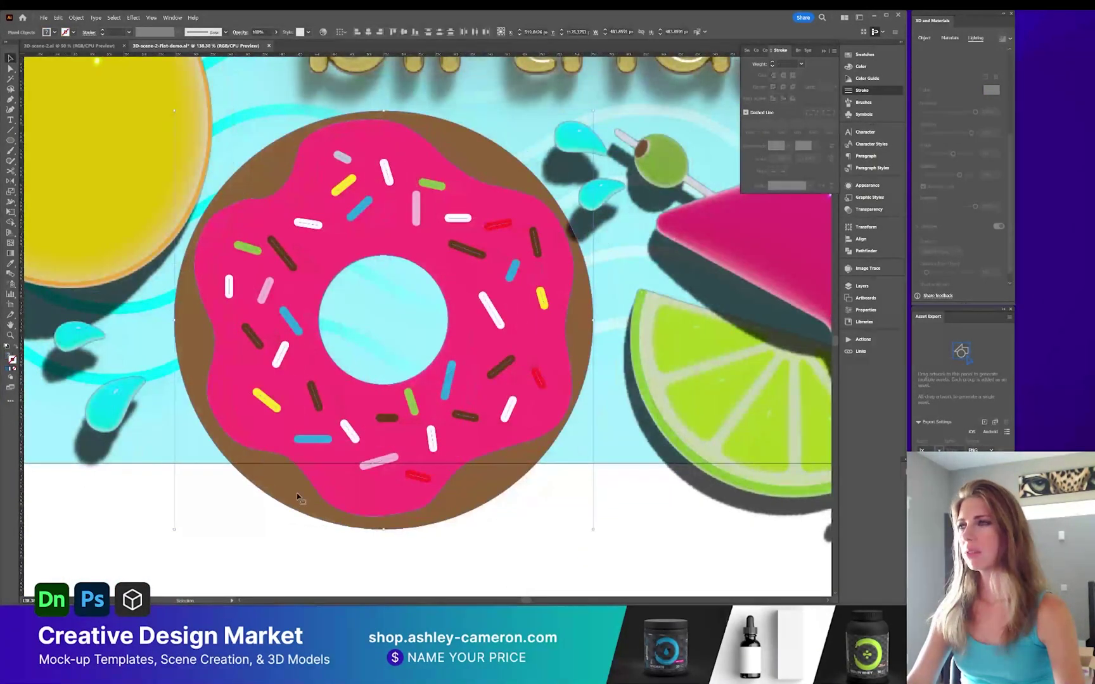
key("ctrl+g")
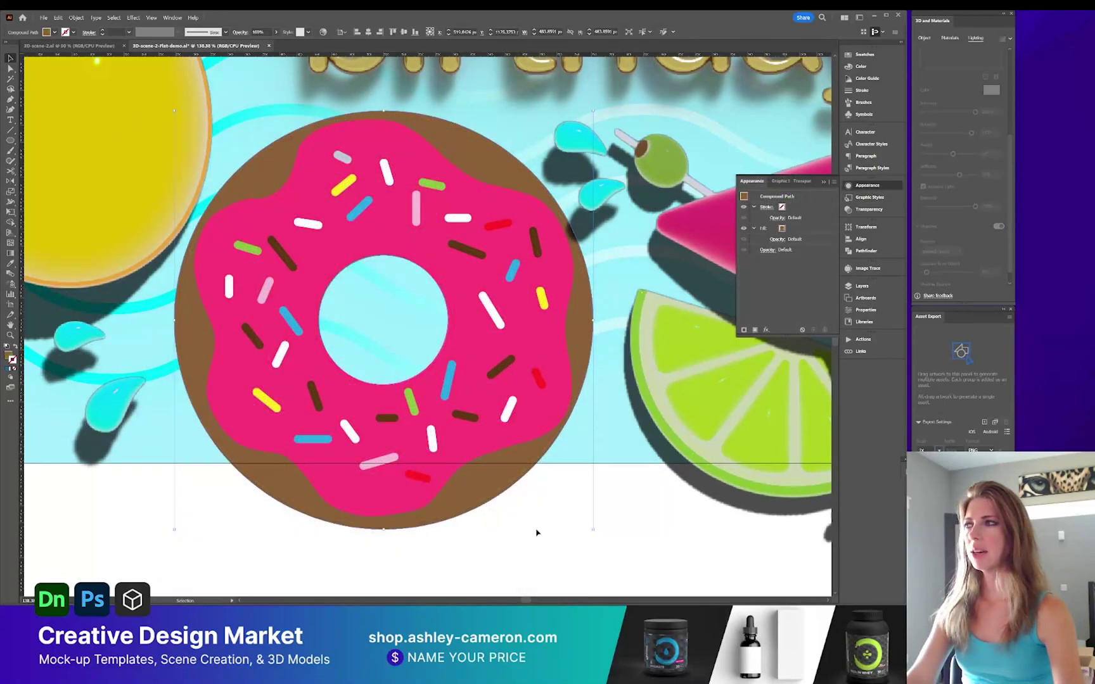
left_click(393, 137)
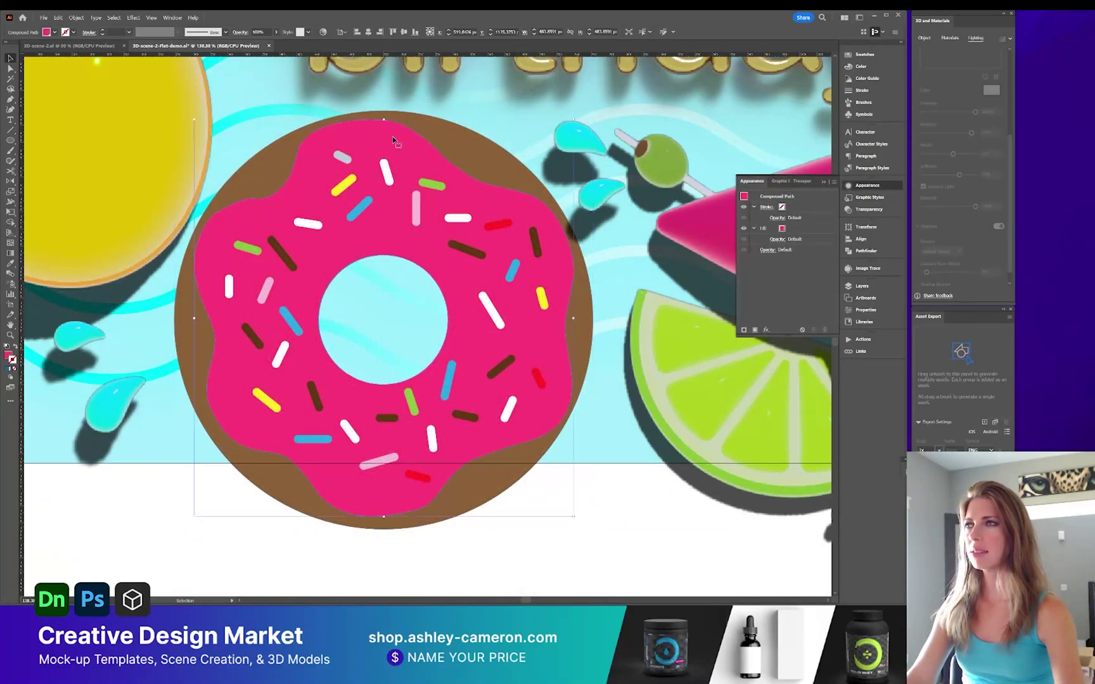
left_click(468, 251)
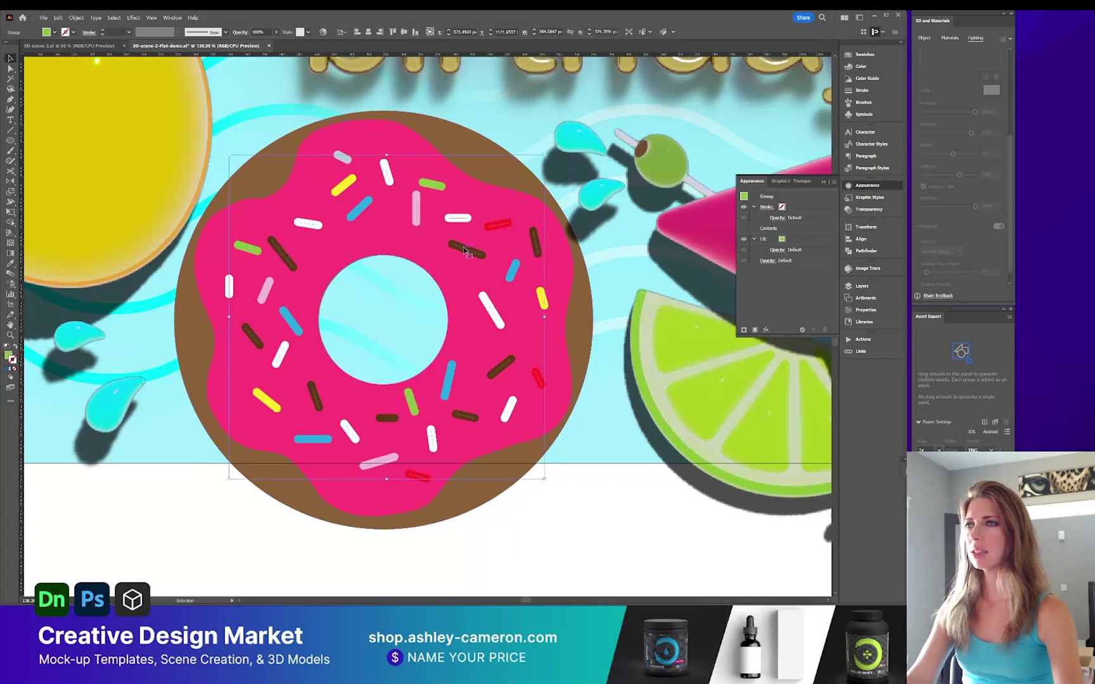
Apply the saved shadowed 3D graphic style to the donut's base and icing, recolouring them brown and pink.
left_click(474, 141)
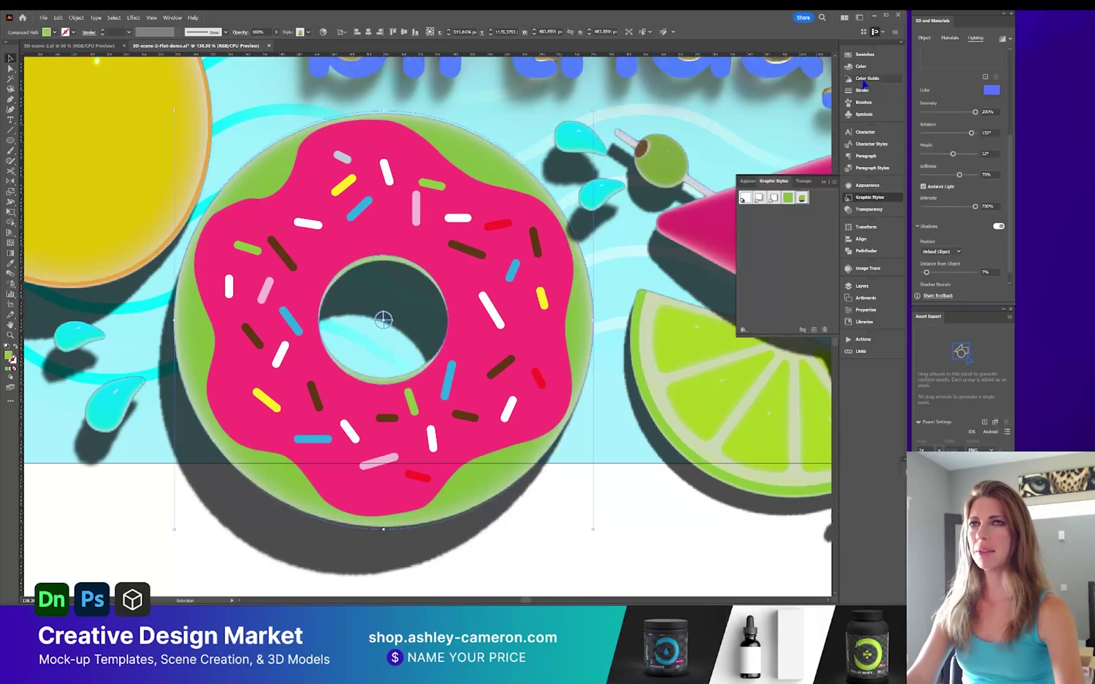
left_click(876, 58)
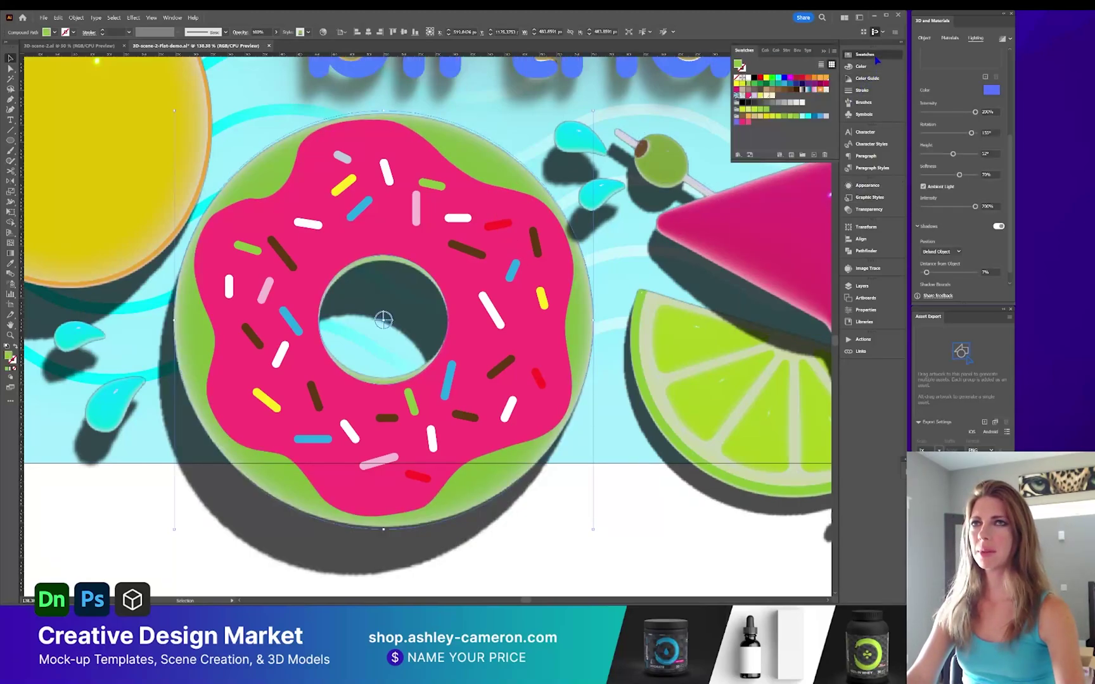
left_click(742, 119)
left_click(469, 193)
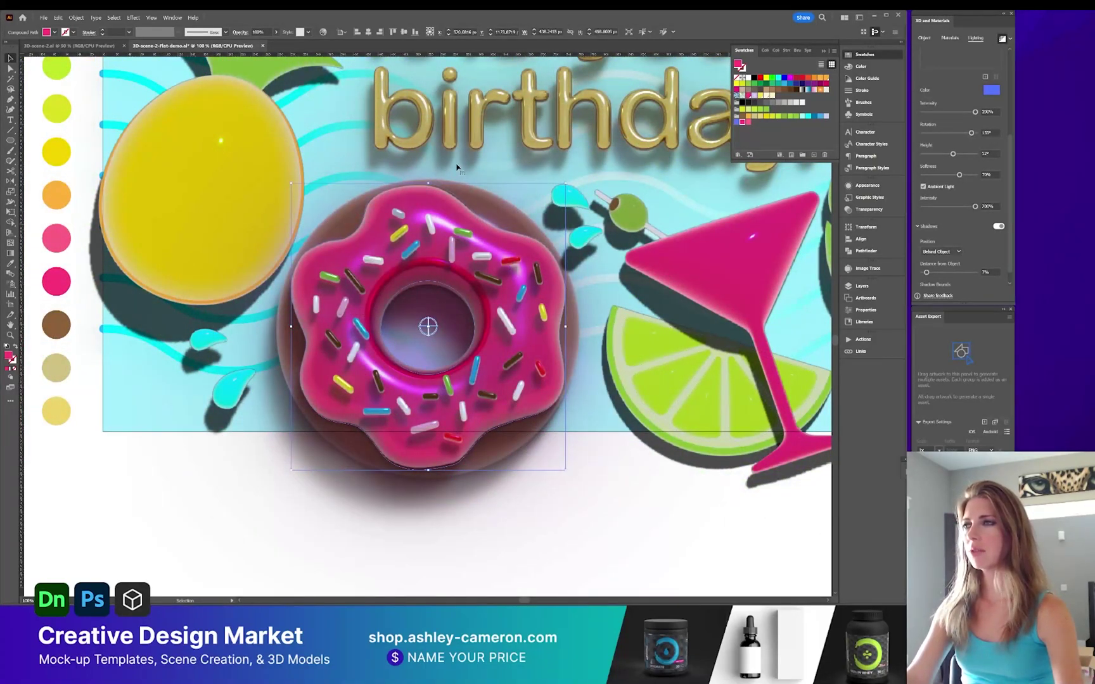
Adjust the light height on the donut's pink icing to shift its highlight.
left_click(655, 434)
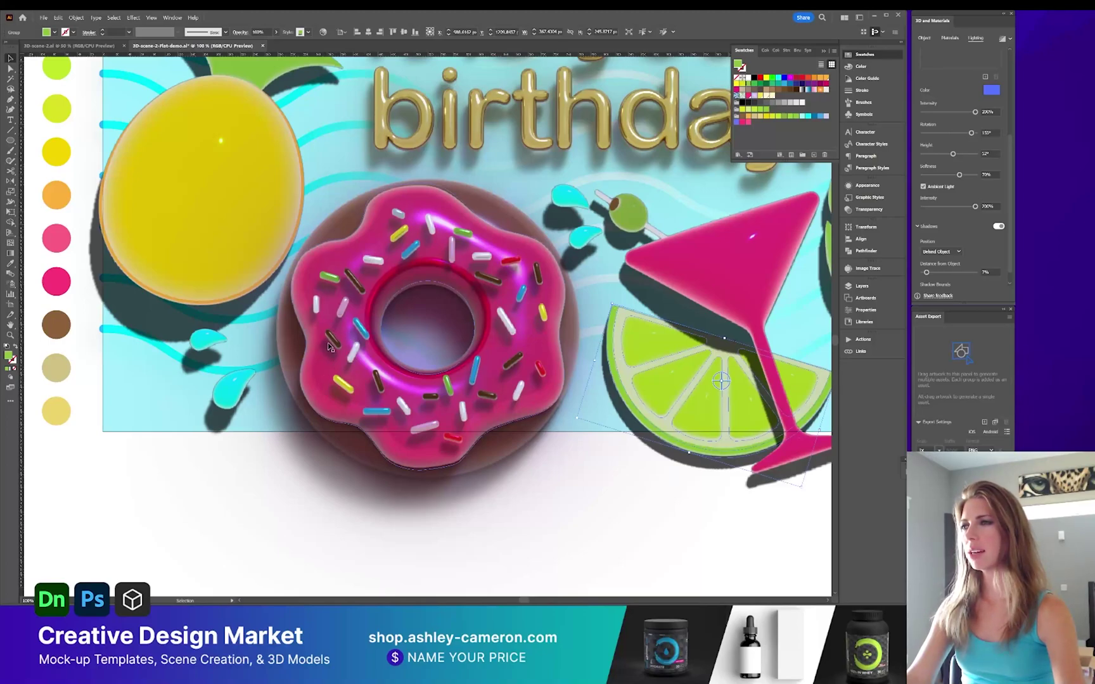
left_click(500, 269)
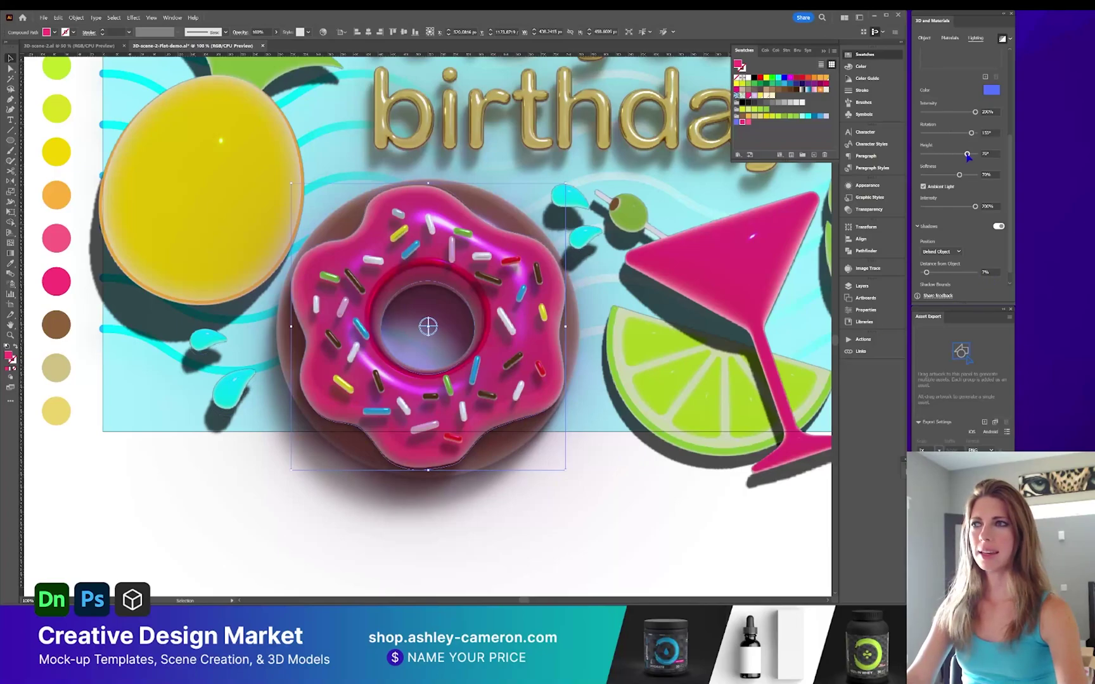
left_click_drag(967, 154, 952, 154)
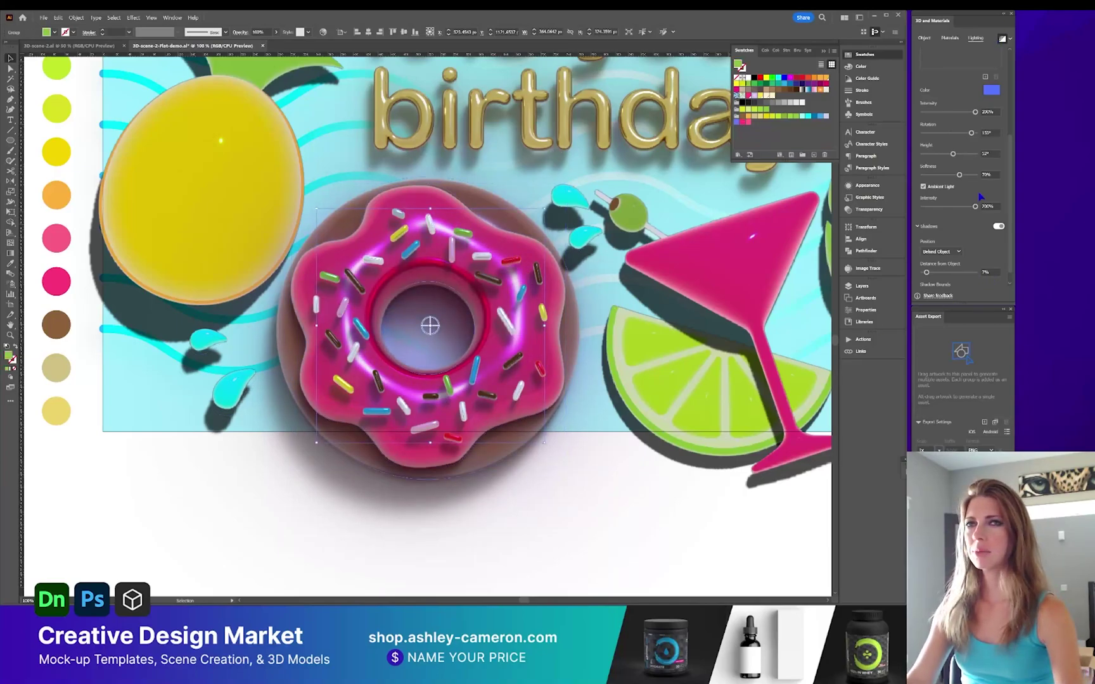
Change the light colour on the donut's sprinkles to a very pale lavender.
left_click_drag(1010, 251, 1010, 157)
type("0")
key("Return")
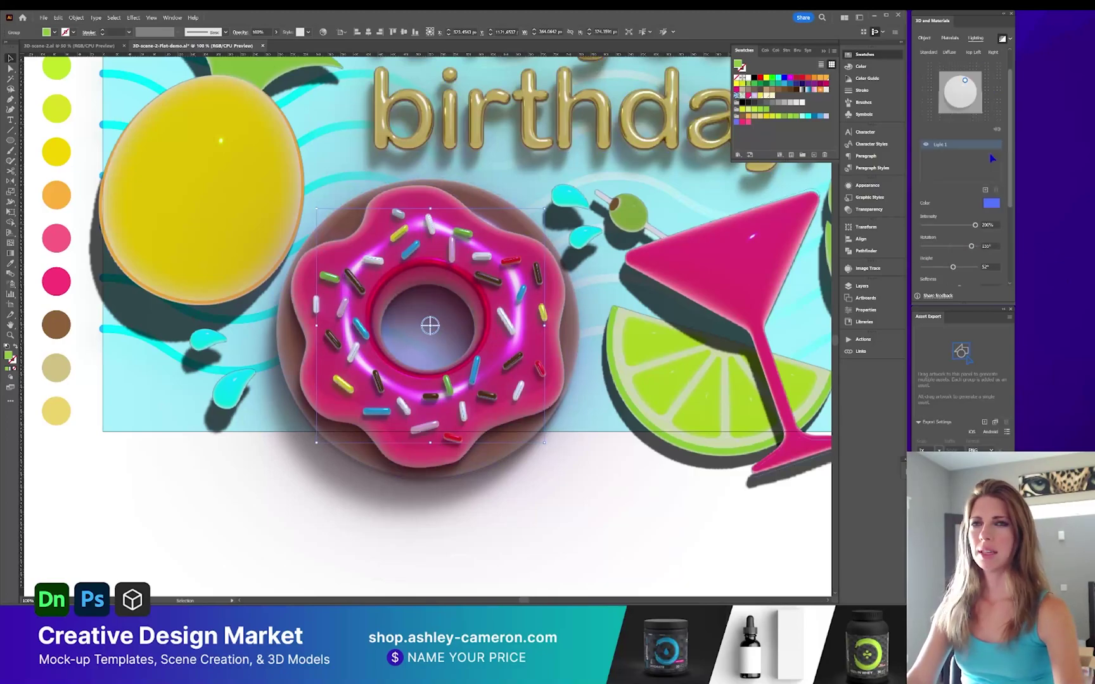
left_click(992, 203)
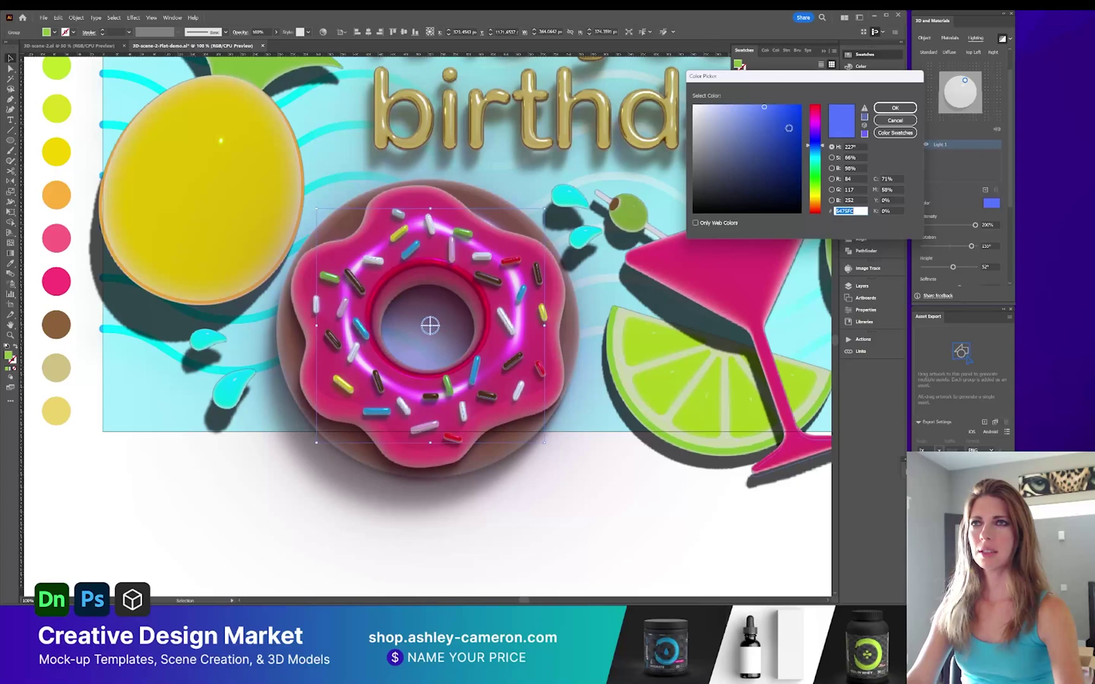
left_click(706, 106)
key("Return")
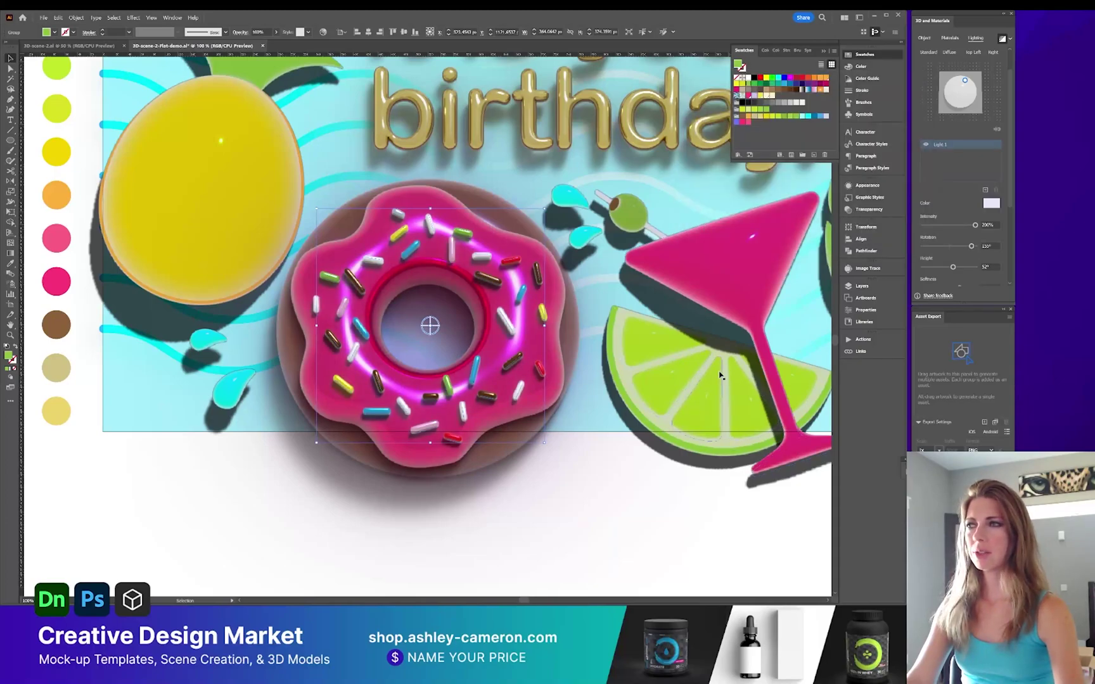
Examine the pineapple's diamond pattern and its separate clipped 3D pieces in the finished reference document.
left_click(507, 206)
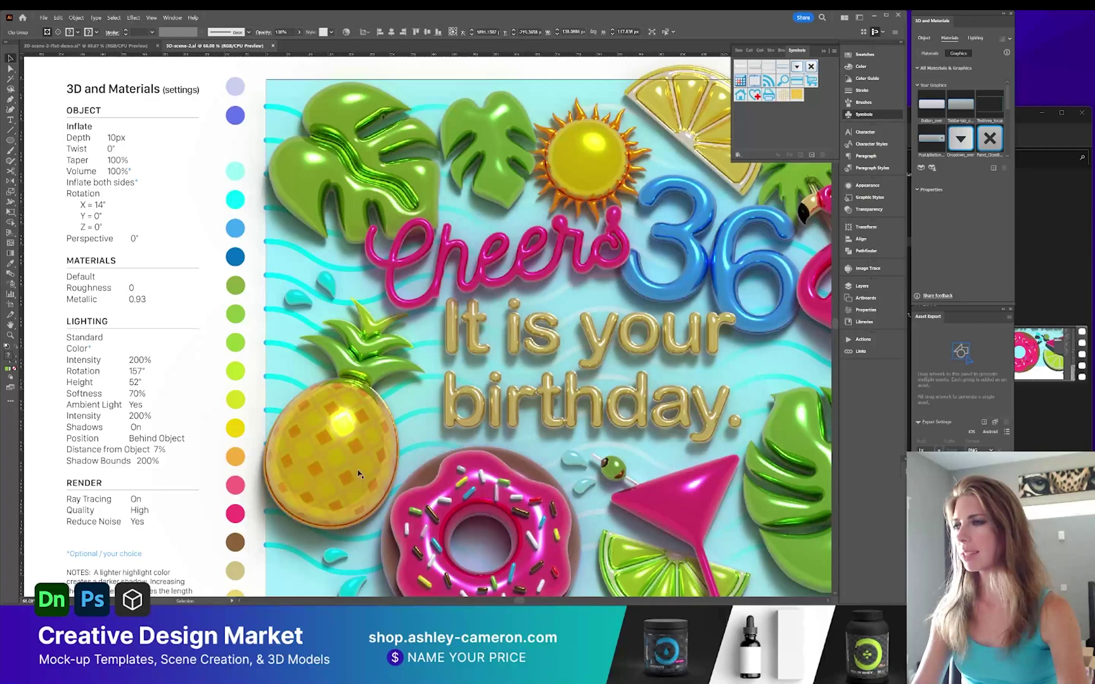
left_click_drag(623, 255, 178, 498)
left_click_drag(661, 246, 499, 290)
key("z")
left_click_drag(388, 196, 665, 371)
left_click(533, 263)
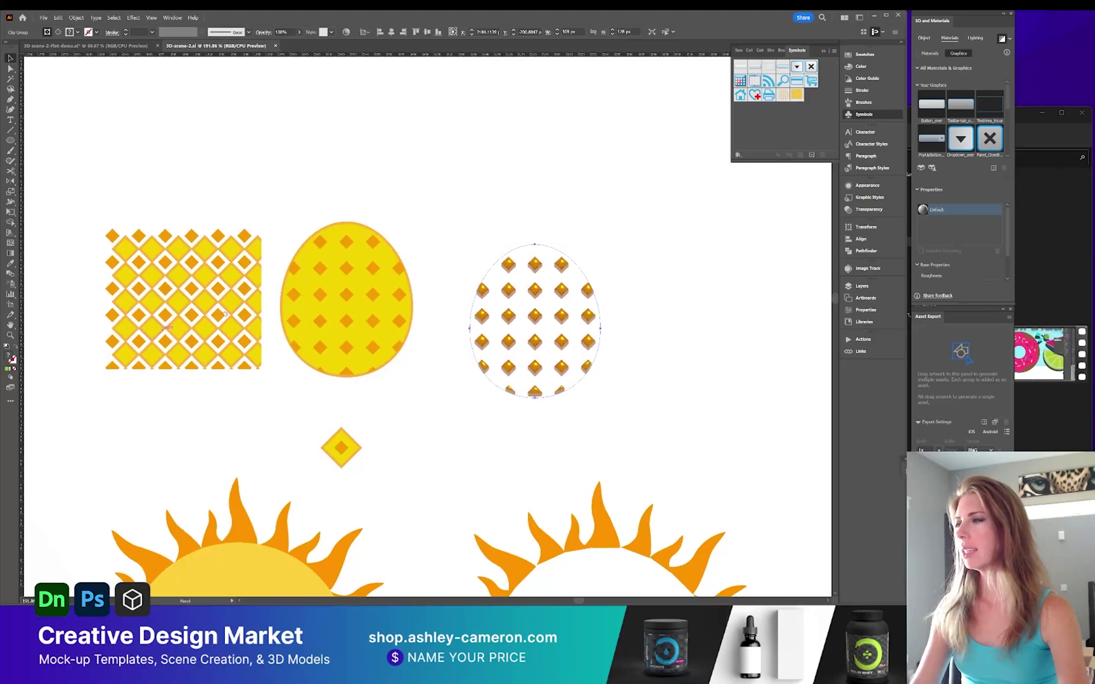
scroll(190, 242, "left", 5)
scroll(190, 242, "down", 1)
Switch to the flat demo document, enlarge the diamond pattern swatch below the artboard and save it as a new dynamic movie clip symbol.
left_click(95, 45)
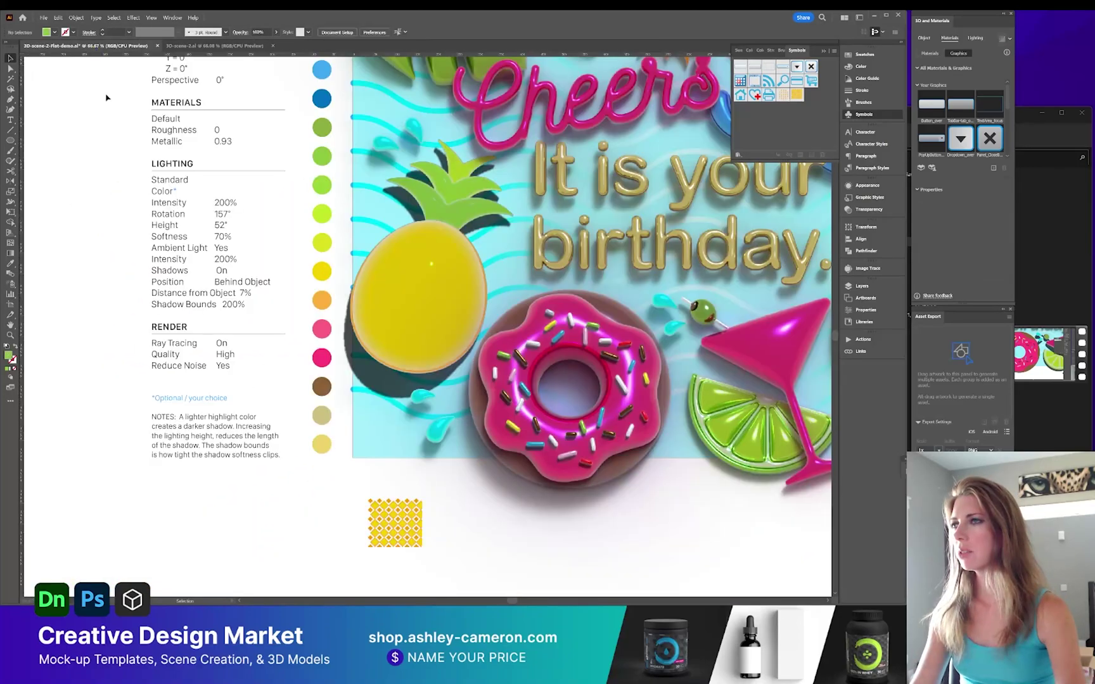
left_click_drag(302, 475, 267, 472)
left_click(346, 518)
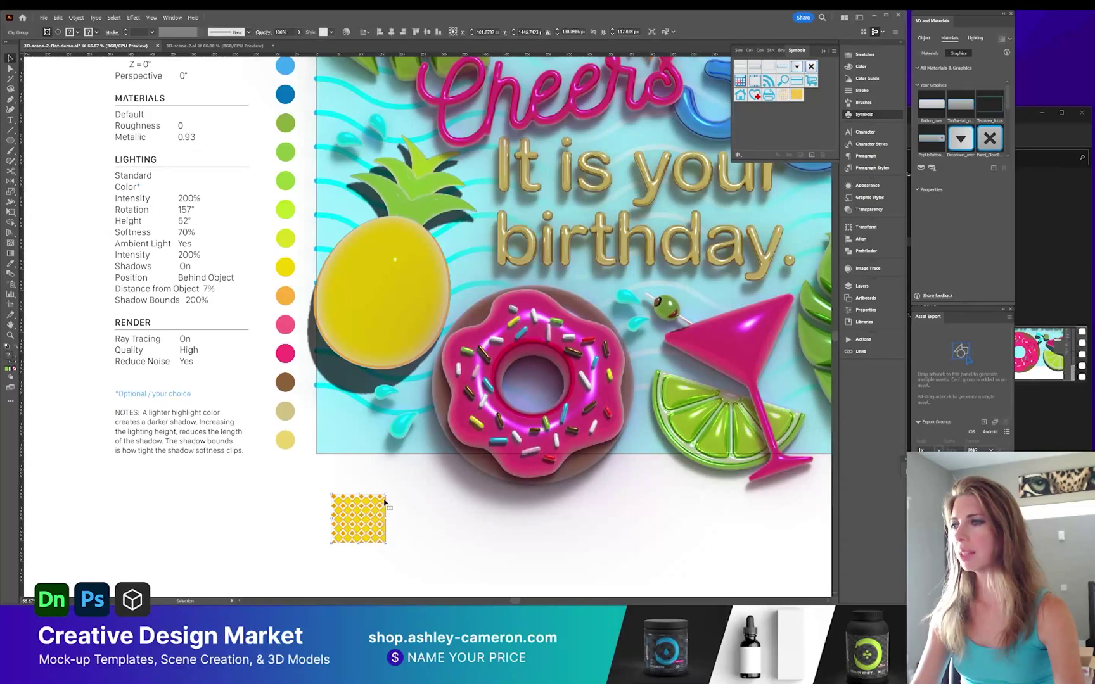
left_click_drag(285, 575, 269, 544)
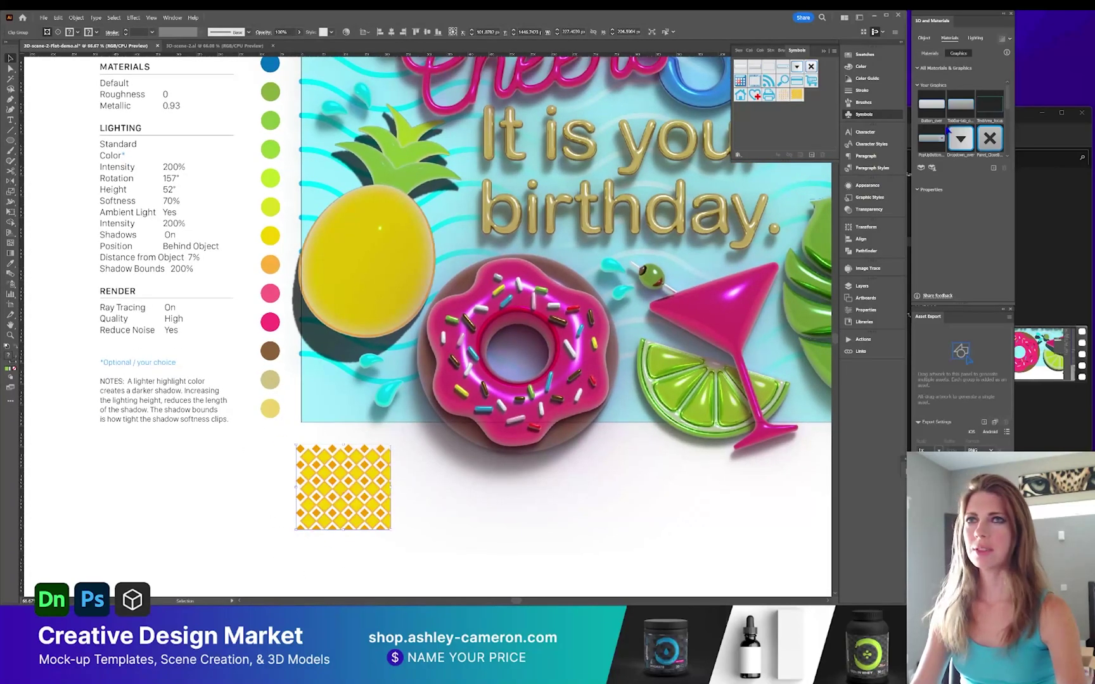
left_click(812, 155)
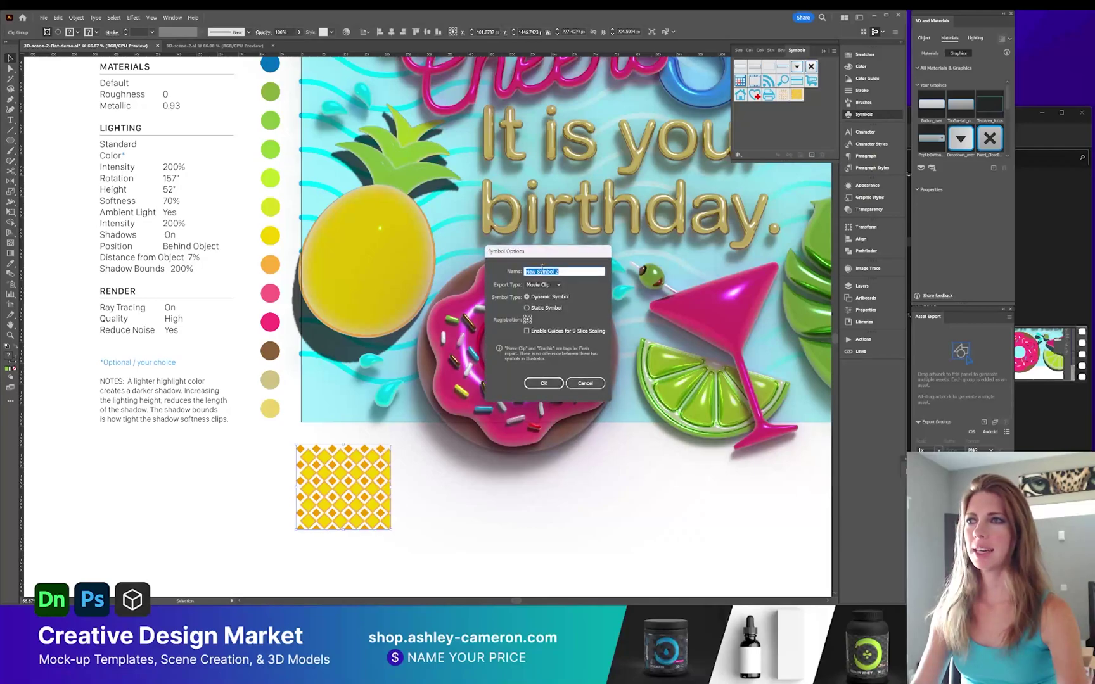
left_click(543, 383)
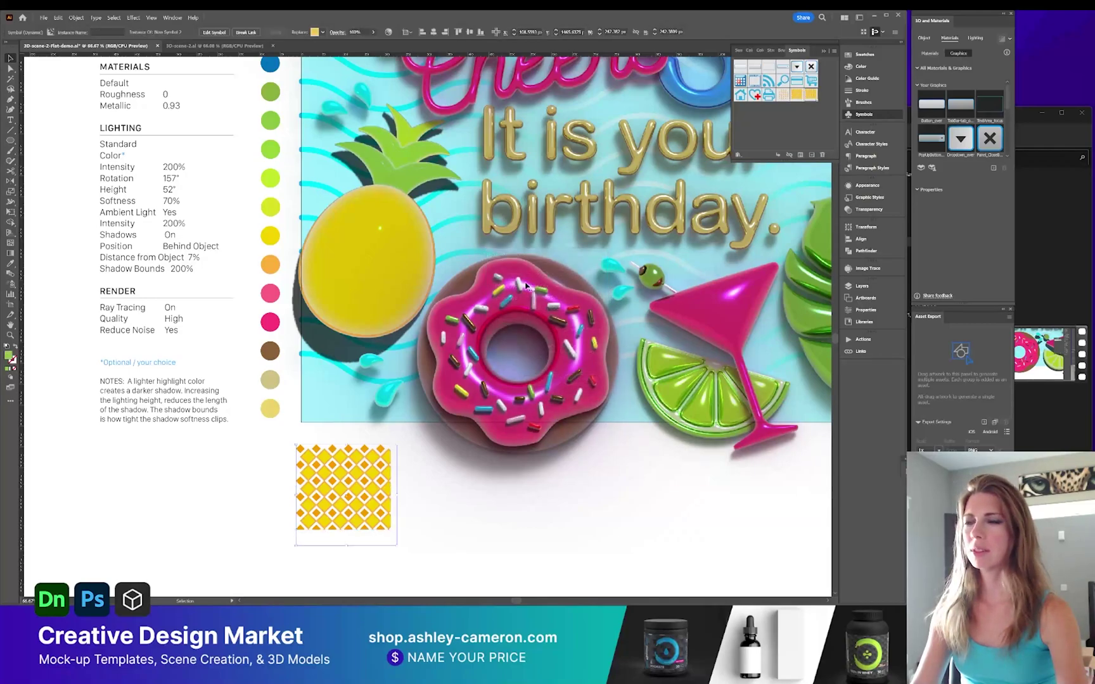
Apply the new yellow and orange diamond symbol to the pineapple as a mapped graphic.
left_click(378, 254)
scroll(329, 298, "up", 2)
scroll(330, 298, "right", 1)
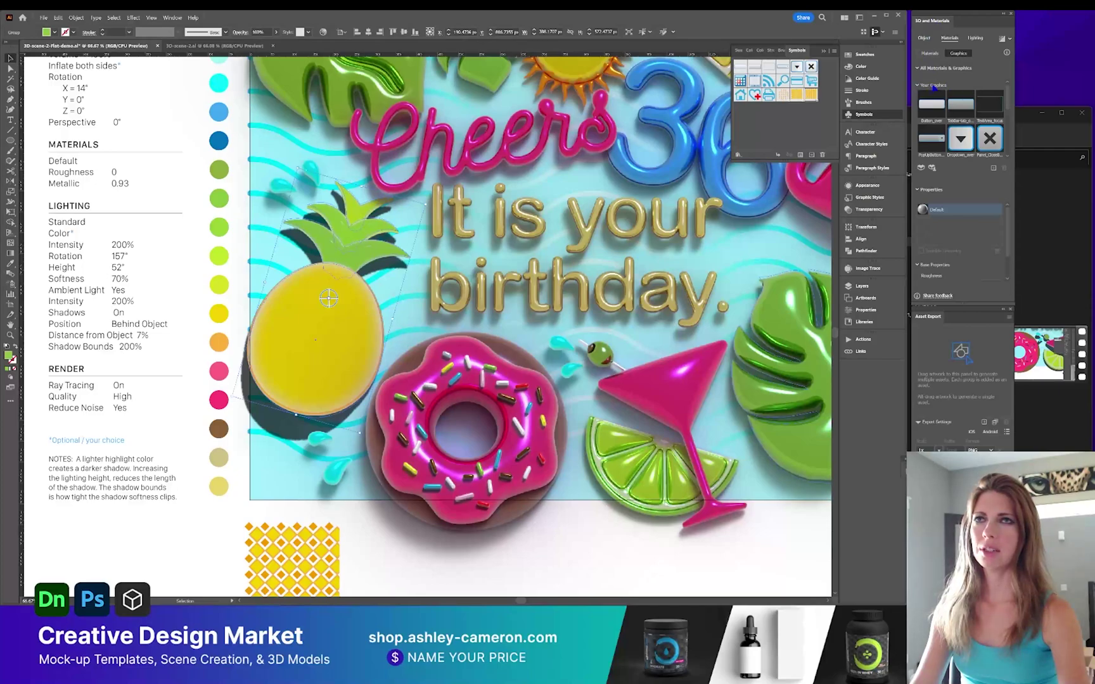
left_click_drag(1006, 92, 1014, 133)
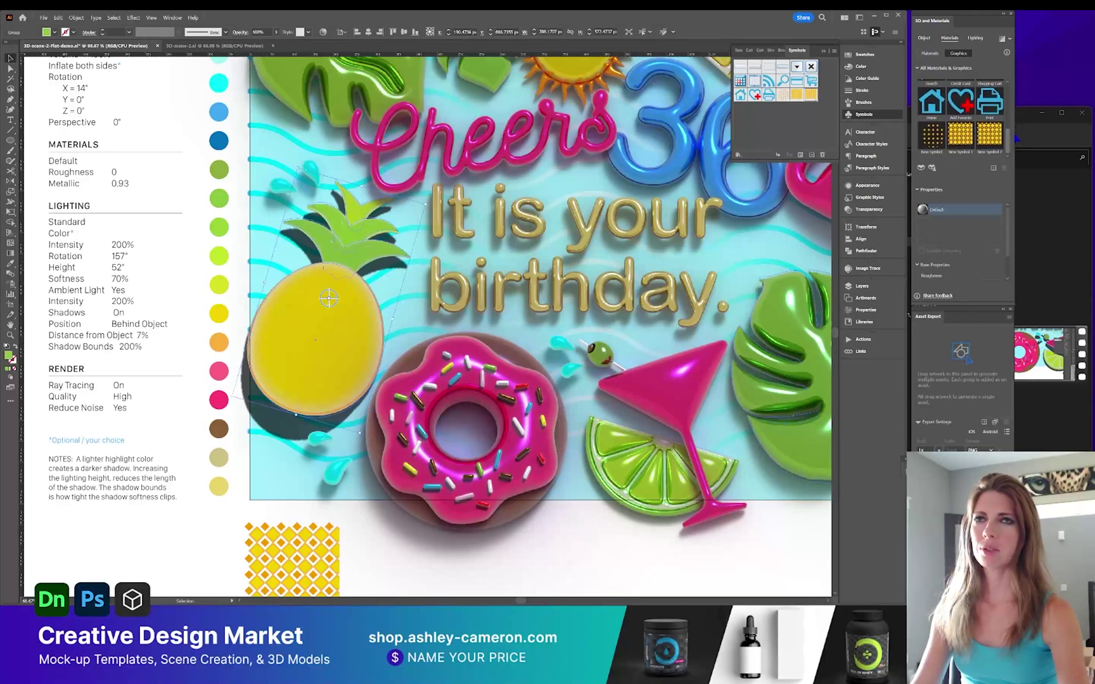
left_click(986, 146)
Centre the mapped diamond graphic on the pineapple's body and enlarge it until it covers the whole fruit.
left_click_drag(328, 298, 328, 297)
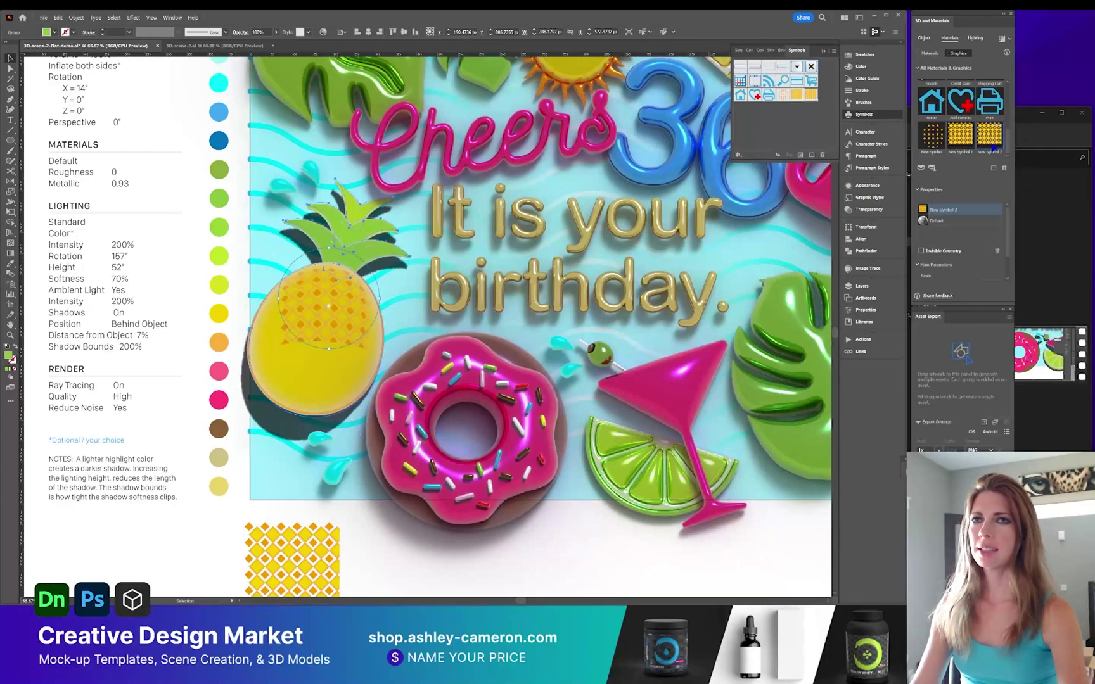
left_click_drag(311, 343, 303, 354)
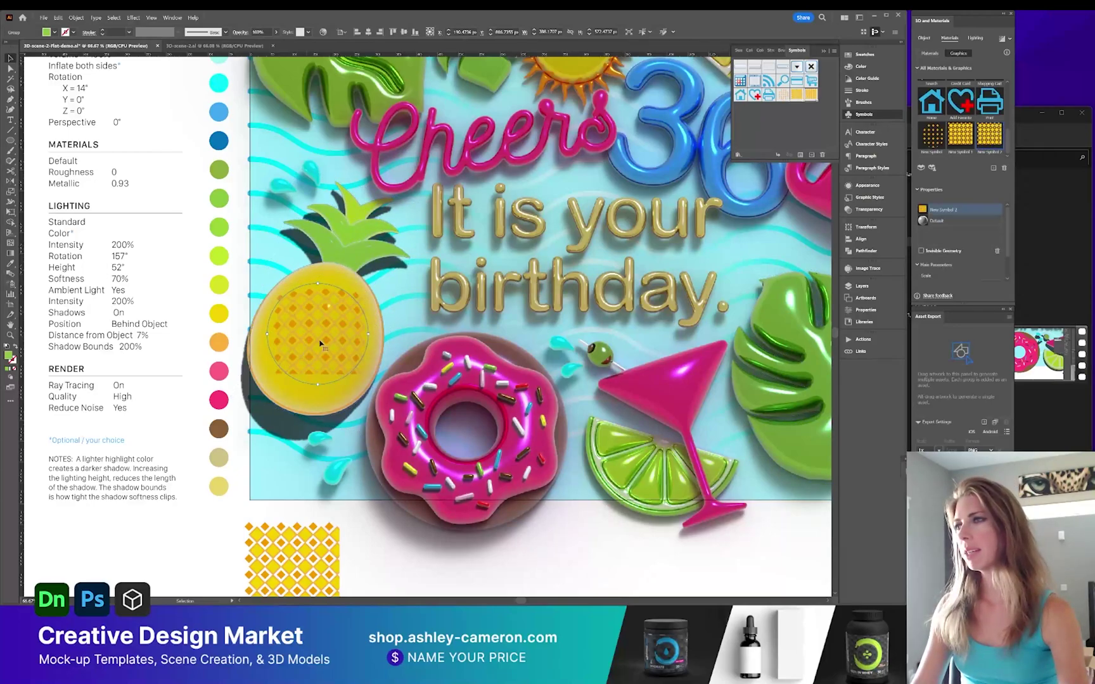
left_click_drag(319, 284, 351, 246)
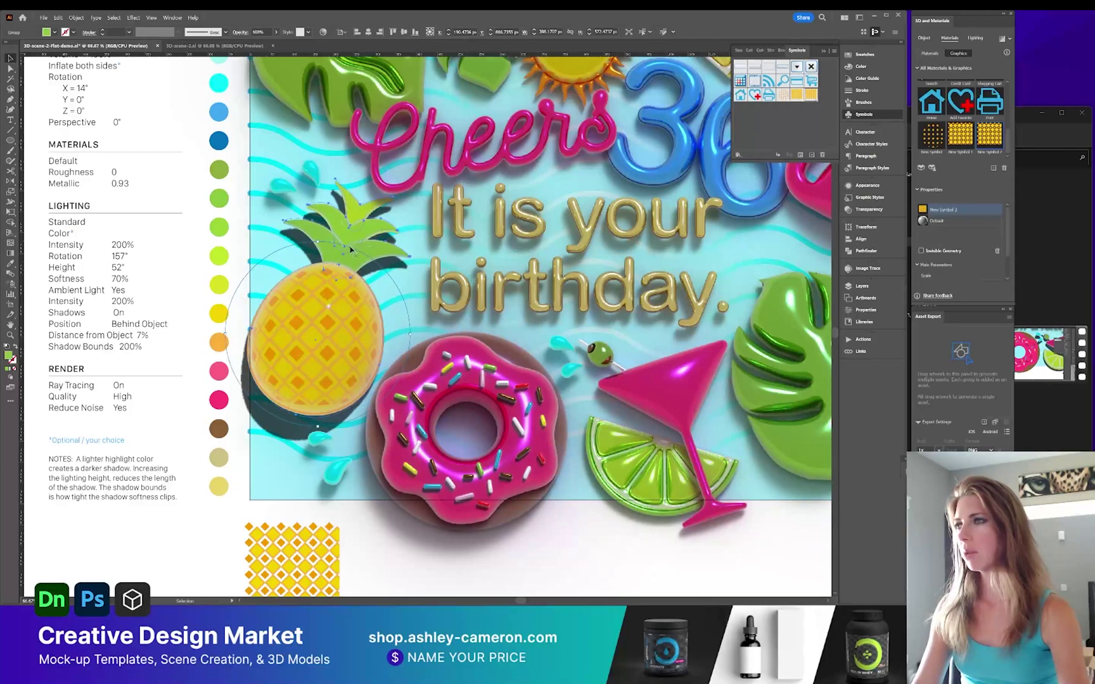
Rotate the diamond graphic slightly clockwise to follow the pineapple's tilt and fine-tune its size over the fruit.
double_click(330, 330)
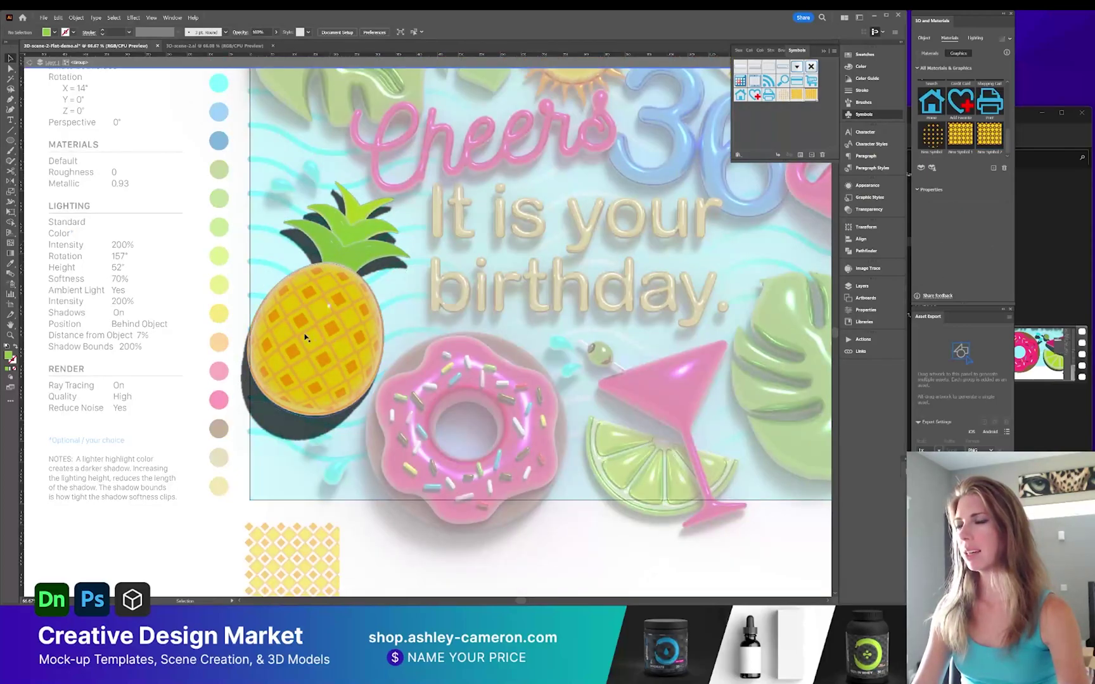
key("Escape")
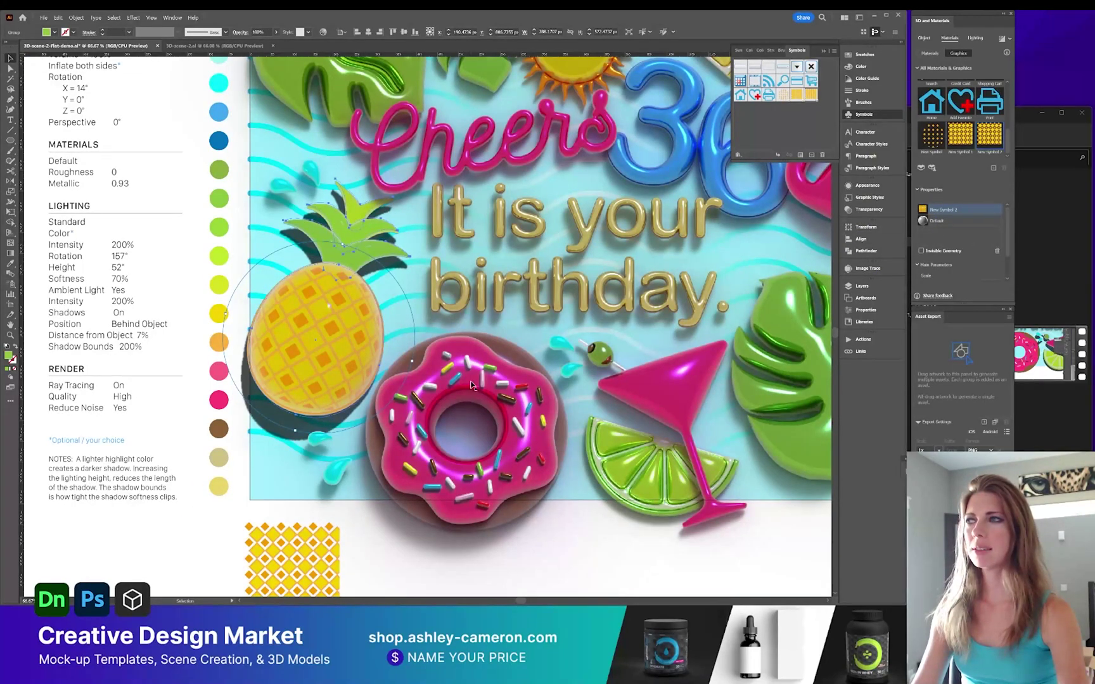
left_click_drag(411, 361, 415, 363)
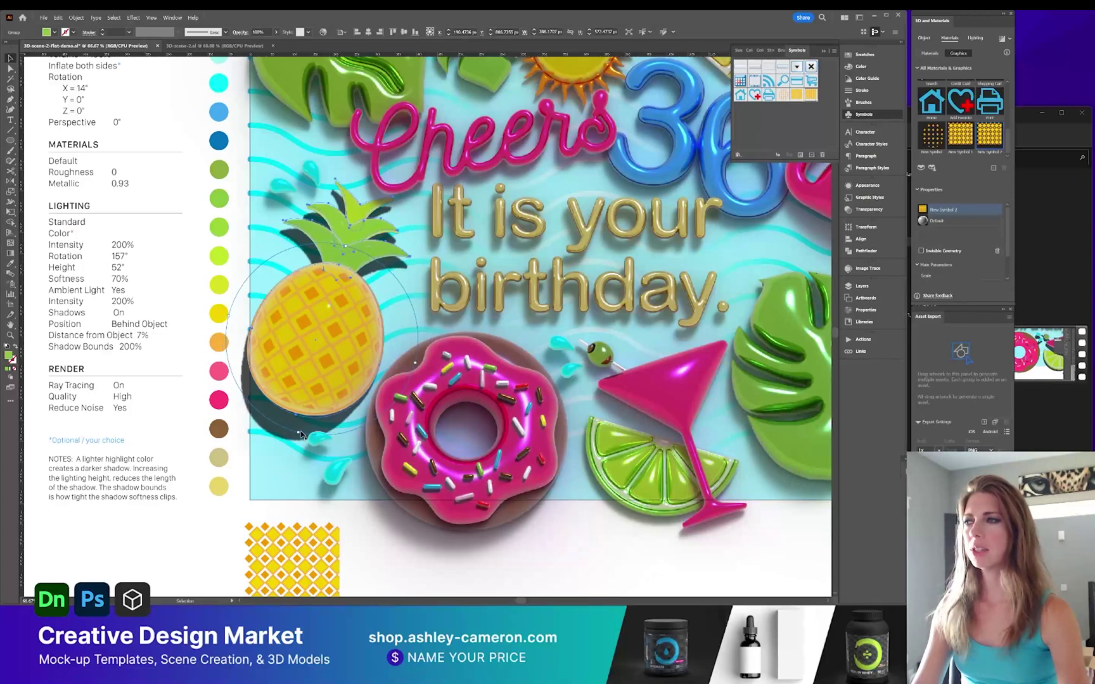